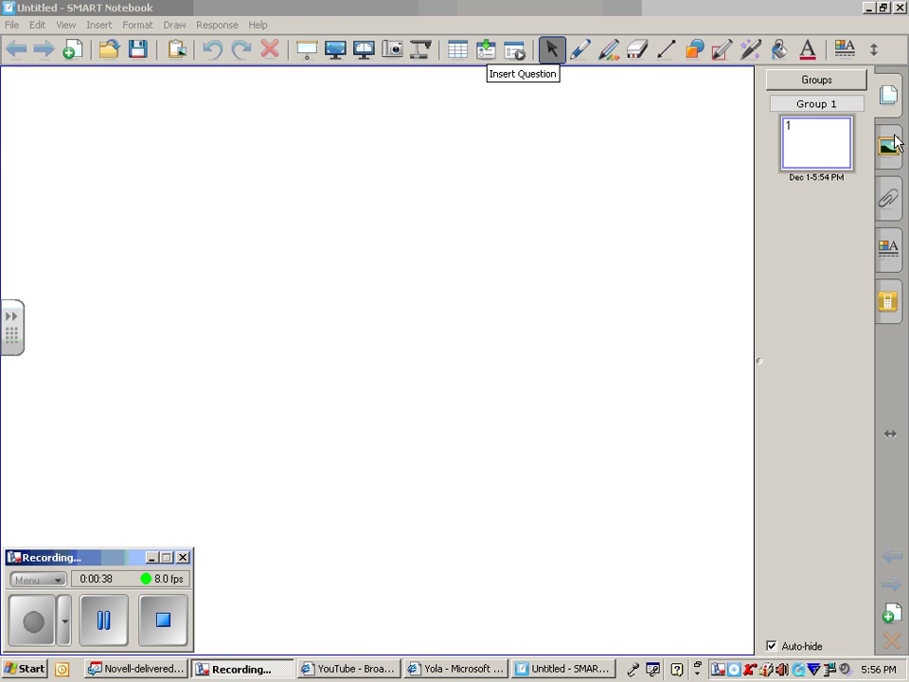
Step: Open the Gallery and expand the Lesson Activity Toolkit 2.0 collection of 714 items
{"action": "left_click", "coordinate": [895, 139]}
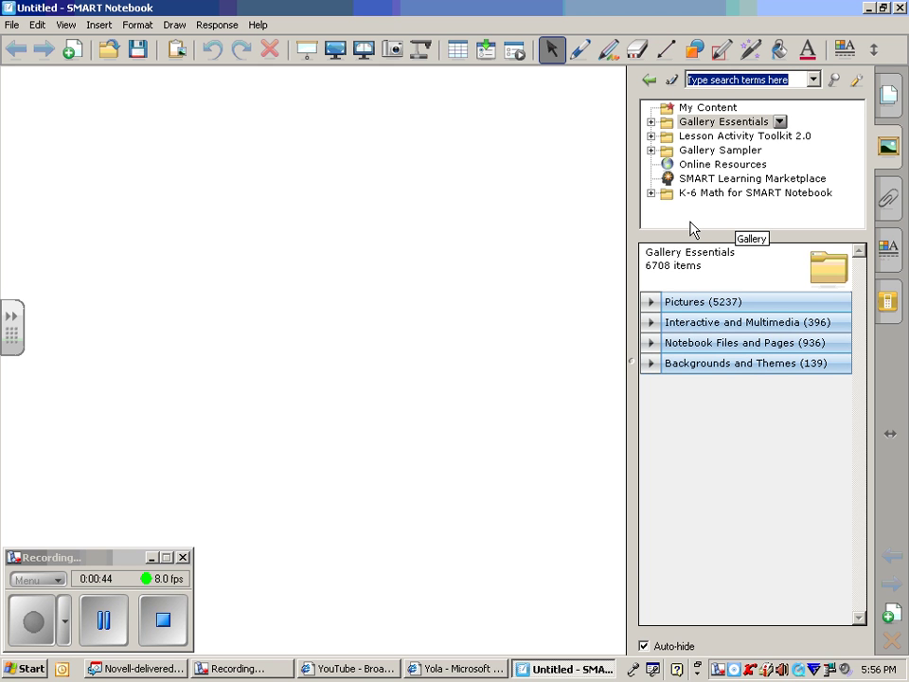
{"action": "left_click", "coordinate": [691, 137]}
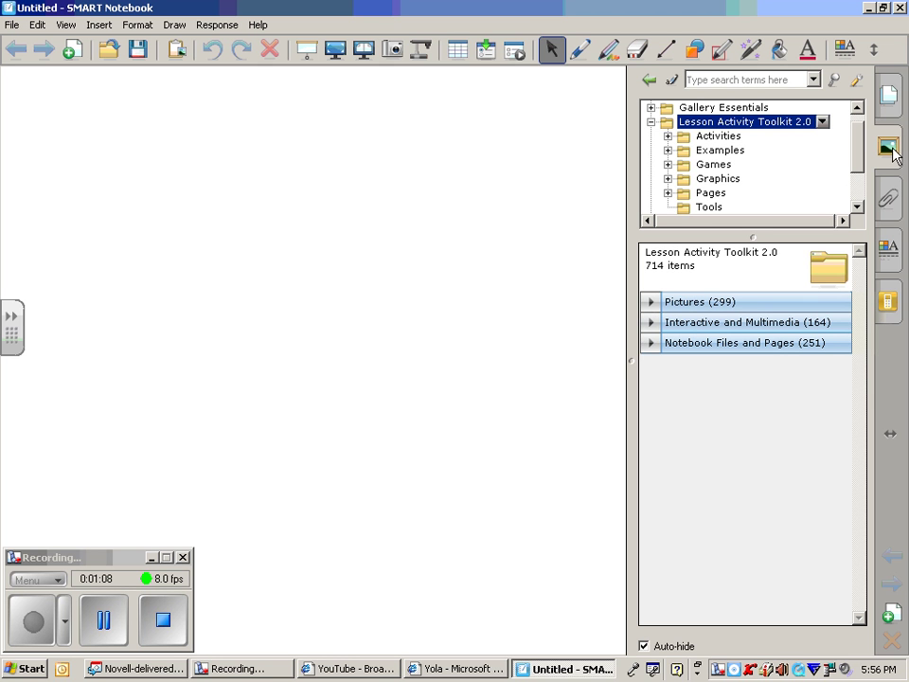
Step: Check Lesson Activity Toolkit for updates, then cancel without installing anything
{"action": "left_click", "coordinate": [859, 83]}
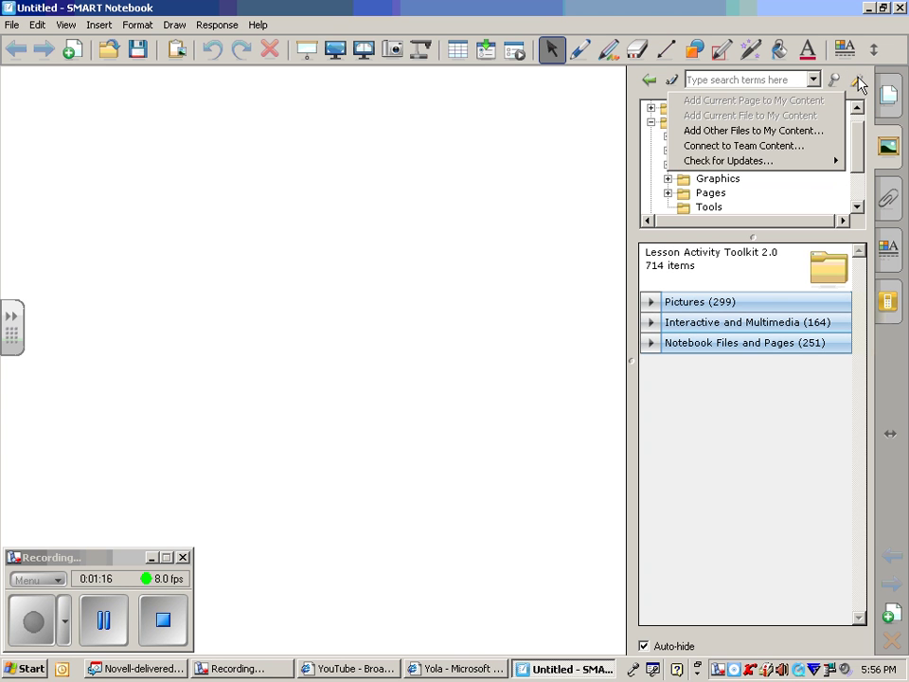
{"action": "mouse_move", "coordinate": [779, 167]}
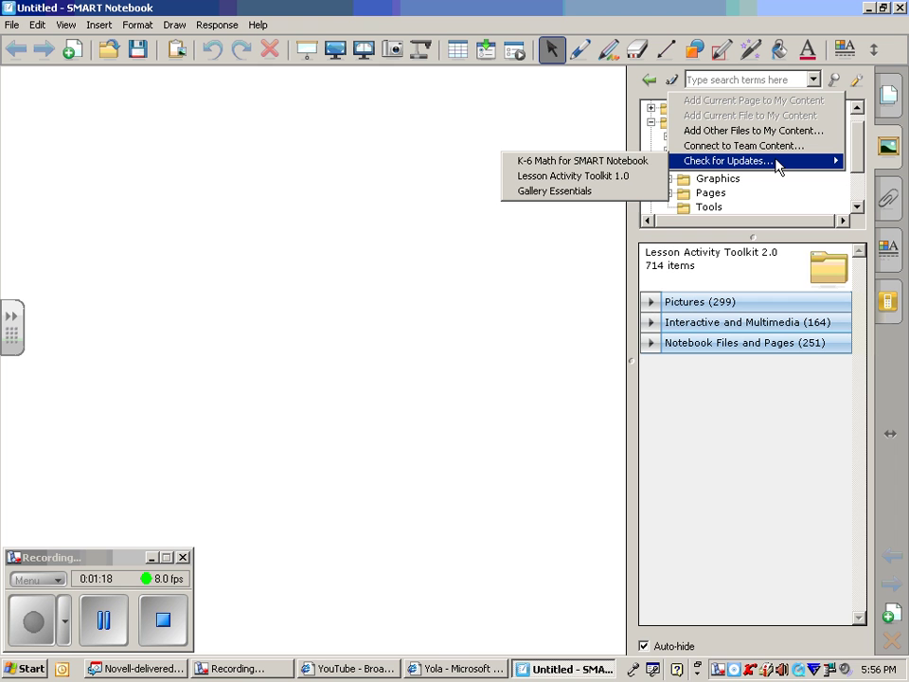
{"action": "left_click", "coordinate": [610, 180]}
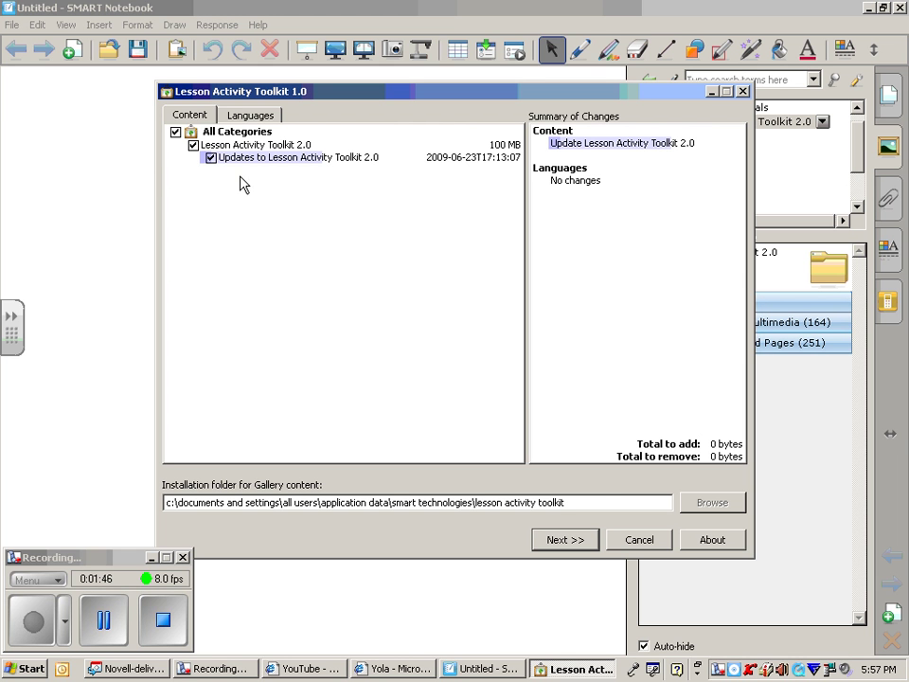
{"action": "left_click", "coordinate": [637, 541]}
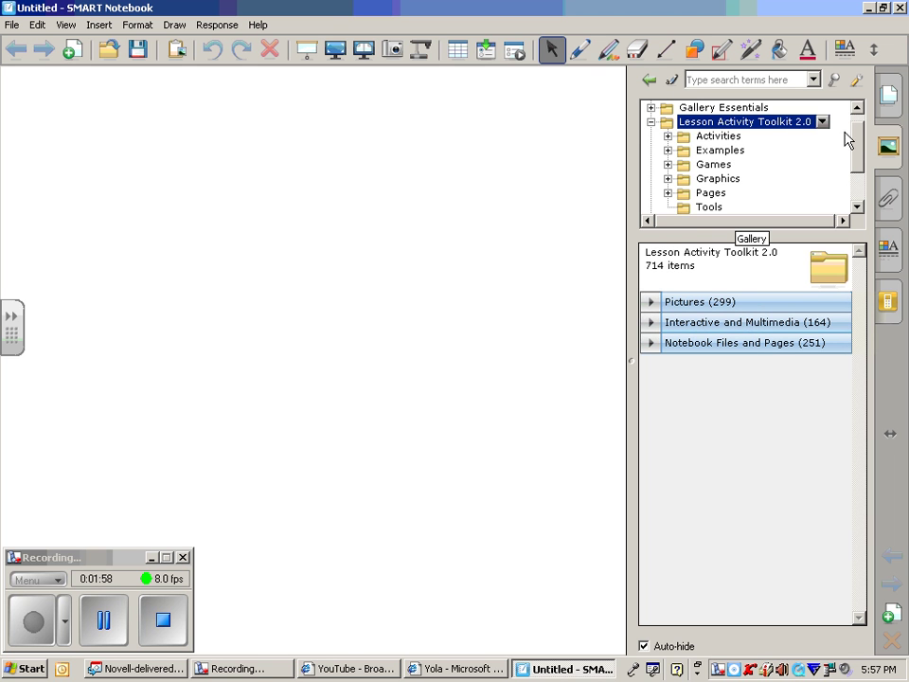
Step: Open the toolkit's Activities folder to show its 108 Interactive and Multimedia thumbnails
{"action": "left_click_drag", "start_coordinate": [861, 142], "coordinate": [861, 153]}
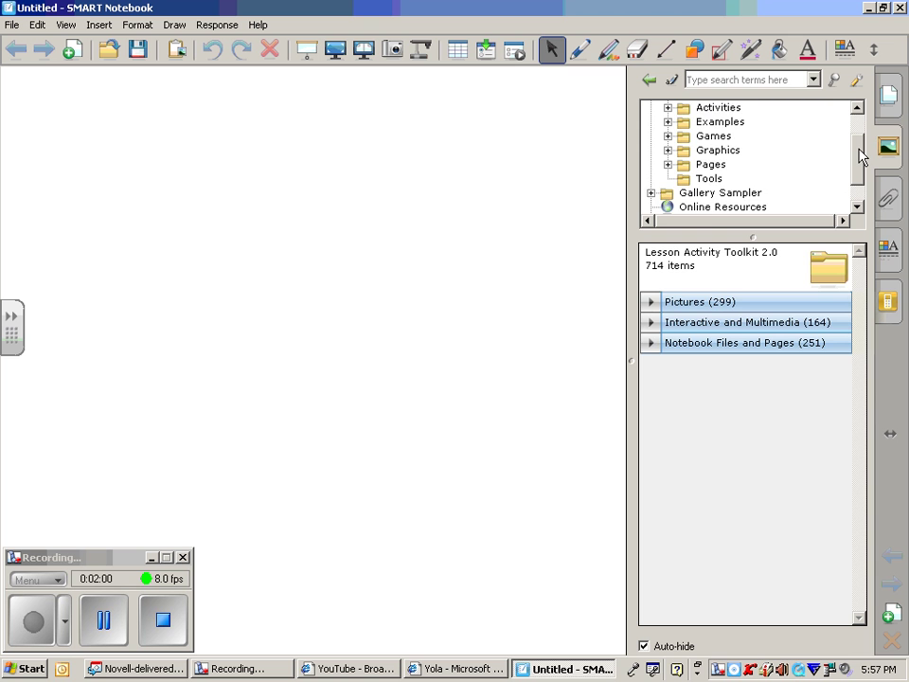
{"action": "left_click", "coordinate": [674, 122]}
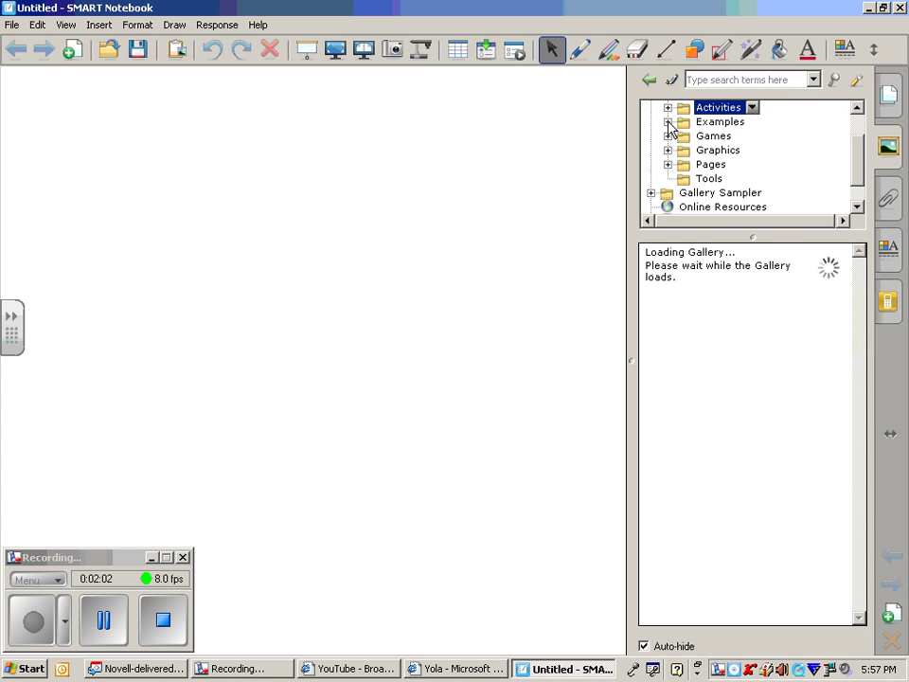
{"action": "left_click", "coordinate": [667, 108]}
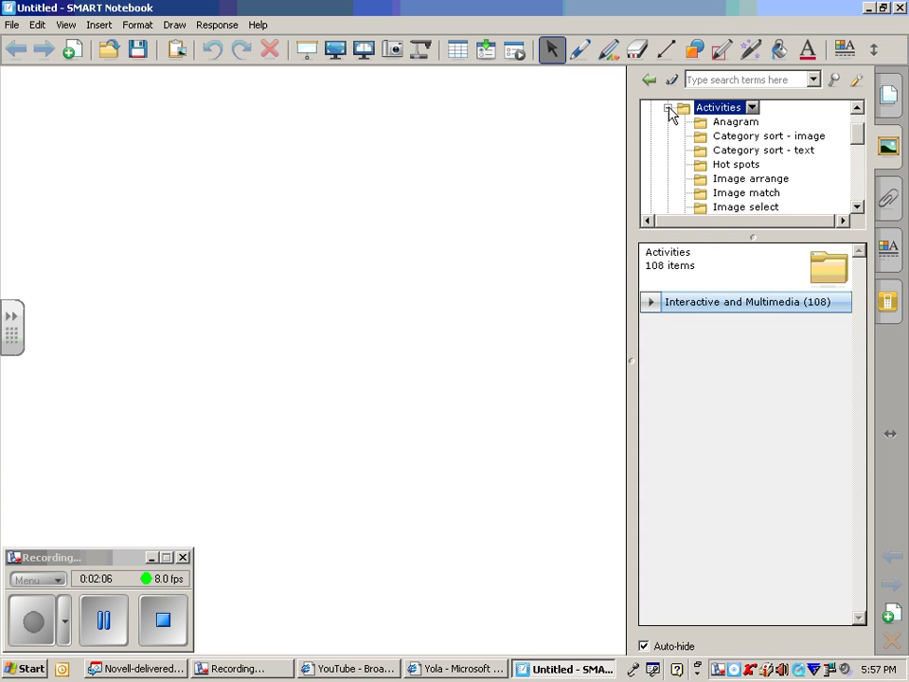
{"action": "left_click", "coordinate": [667, 108]}
{"action": "double_click", "coordinate": [686, 126]}
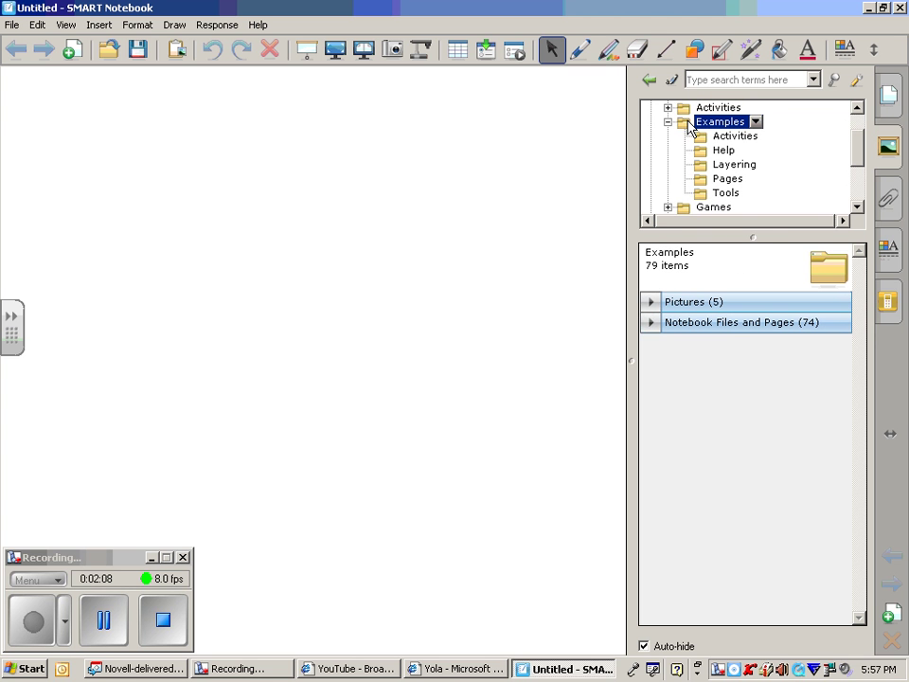
{"action": "double_click", "coordinate": [688, 126]}
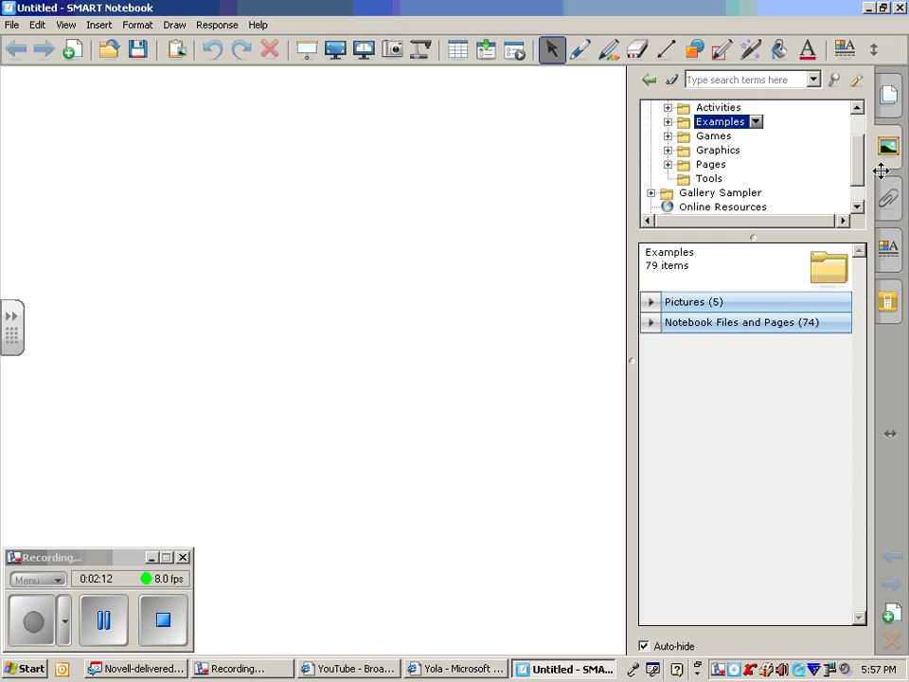
{"action": "left_click_drag", "start_coordinate": [861, 163], "coordinate": [855, 144]}
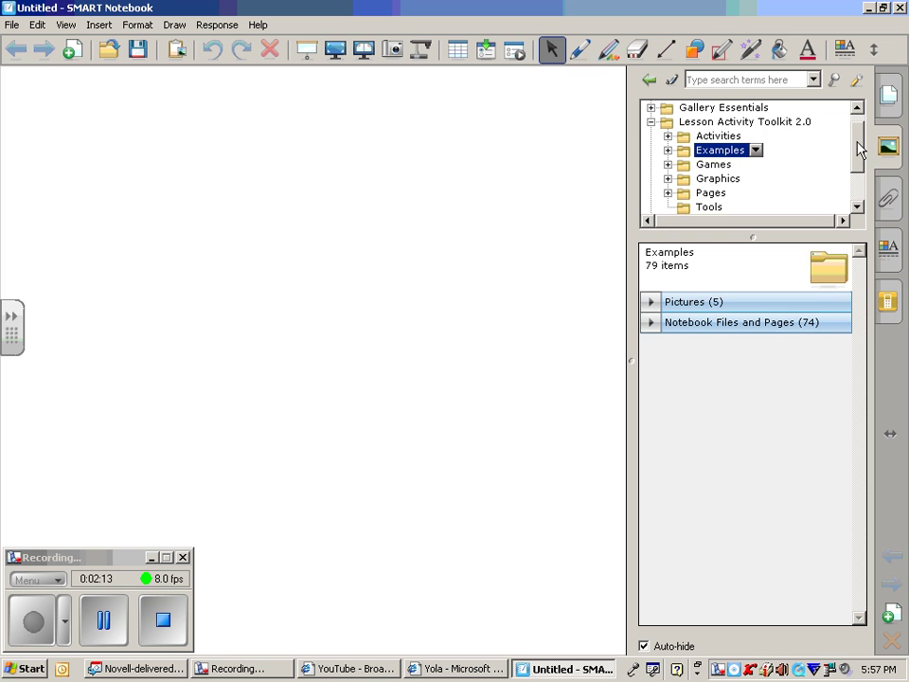
{"action": "double_click", "coordinate": [720, 137]}
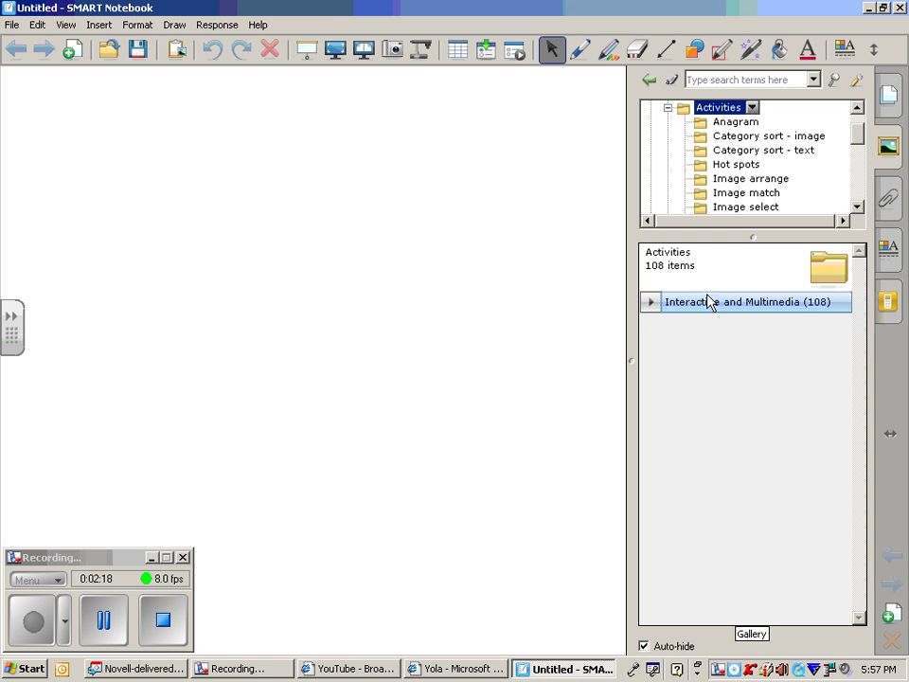
{"action": "left_click", "coordinate": [676, 305]}
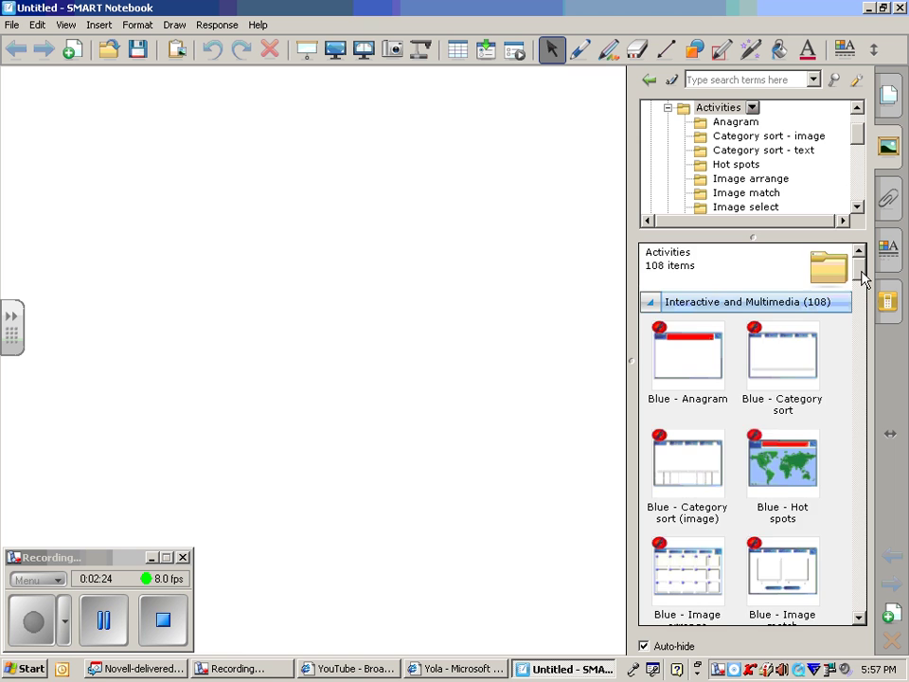
Step: Add Blue - Multiple choice to the page, then place Blue - Vortex sort on the next page
{"action": "left_click_drag", "start_coordinate": [862, 274], "coordinate": [856, 305]}
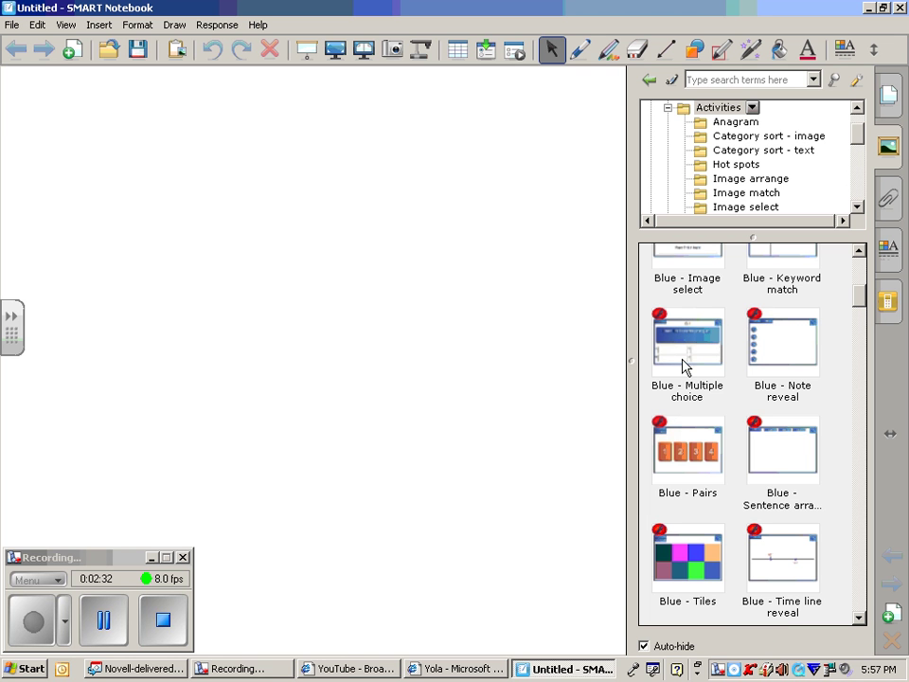
{"action": "left_click_drag", "start_coordinate": [687, 375], "coordinate": [396, 343]}
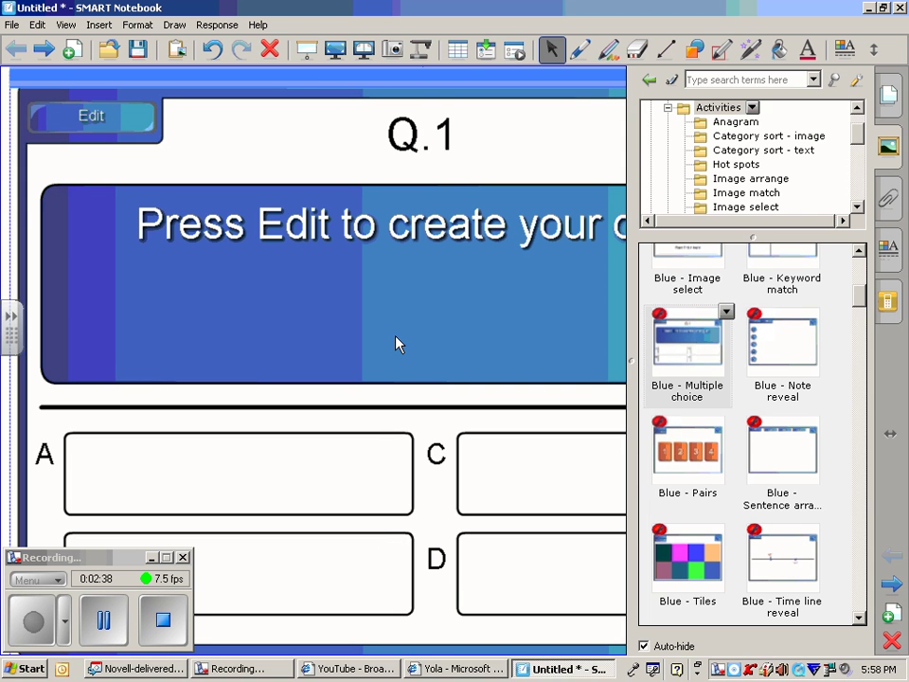
{"action": "left_click", "coordinate": [42, 48]}
{"action": "mouse_move", "coordinate": [858, 300]}
{"action": "left_mouse_down"}
{"action": "mouse_move", "coordinate": [860, 324]}
{"action": "mouse_move", "coordinate": [860, 316]}
{"action": "left_mouse_up"}
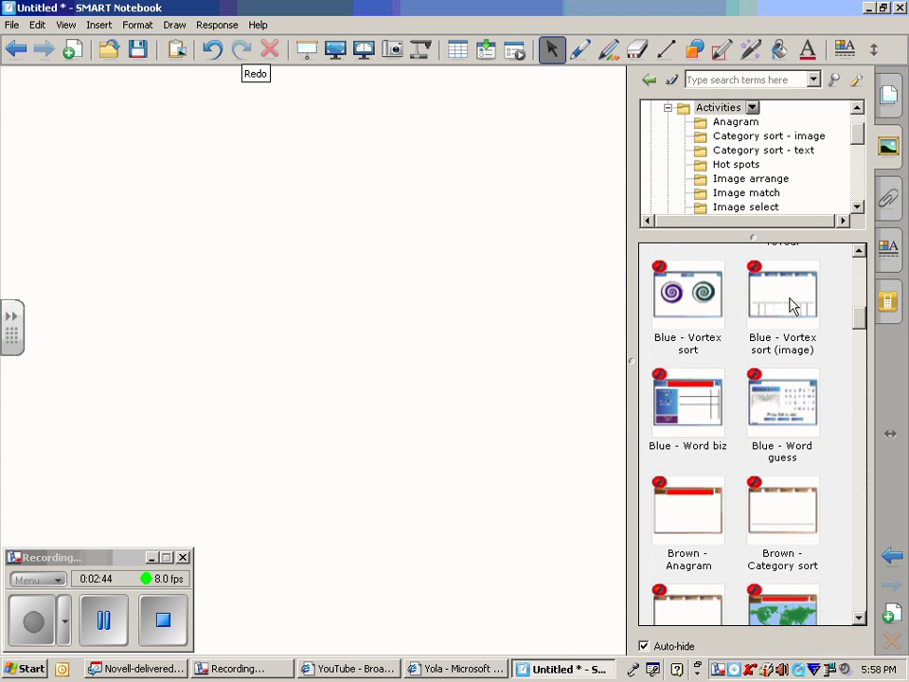
{"action": "left_click_drag", "start_coordinate": [792, 304], "coordinate": [392, 338]}
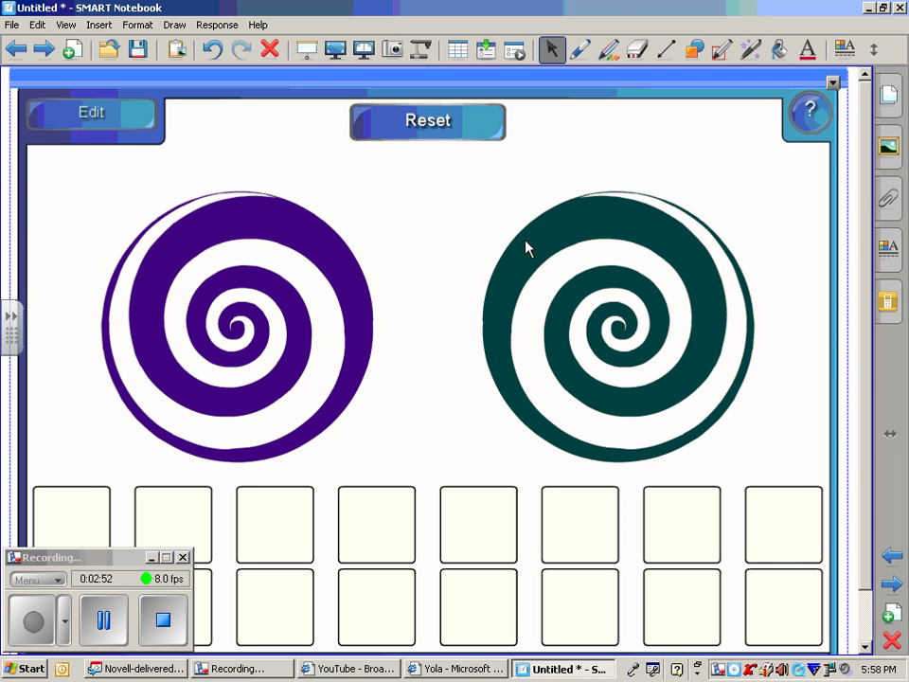
Step: In the vortex setup, label the vortexes 'Long vowels' and 'Short Vowels'
{"action": "left_click", "coordinate": [111, 129]}
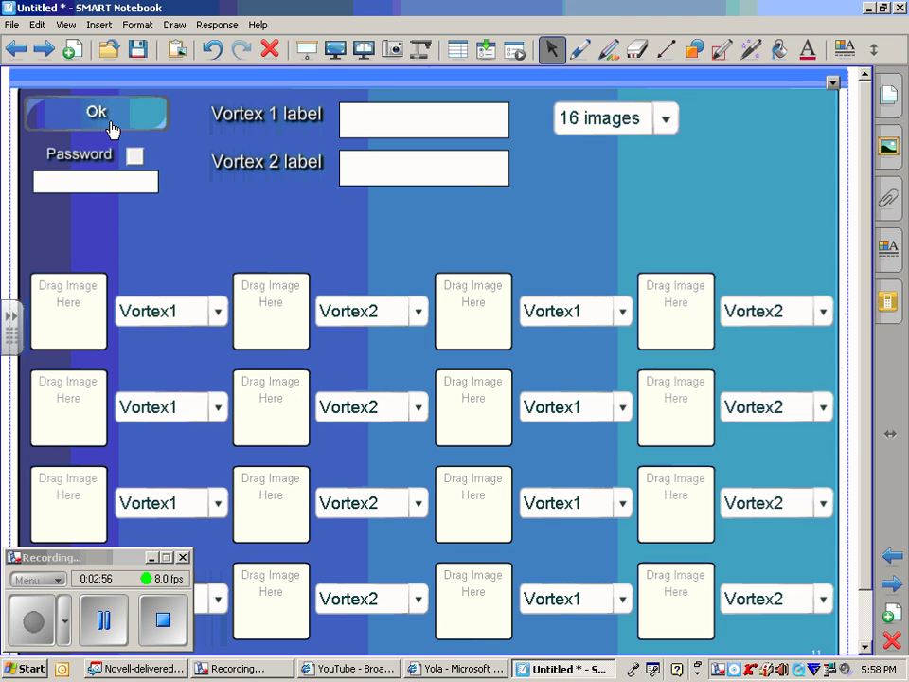
{"action": "left_click", "coordinate": [386, 126]}
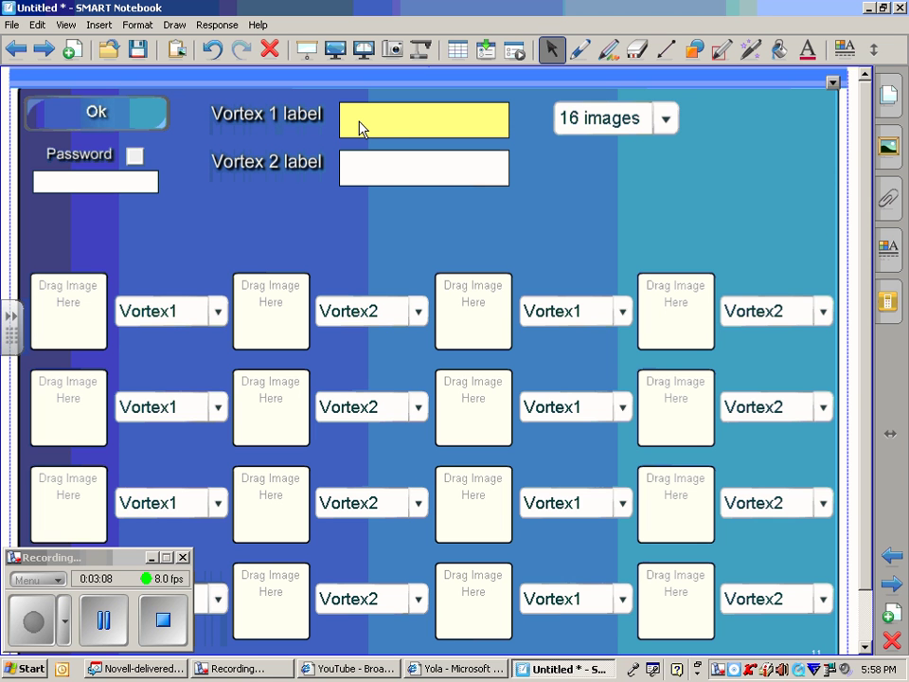
{"action": "type", "text": "Long"}
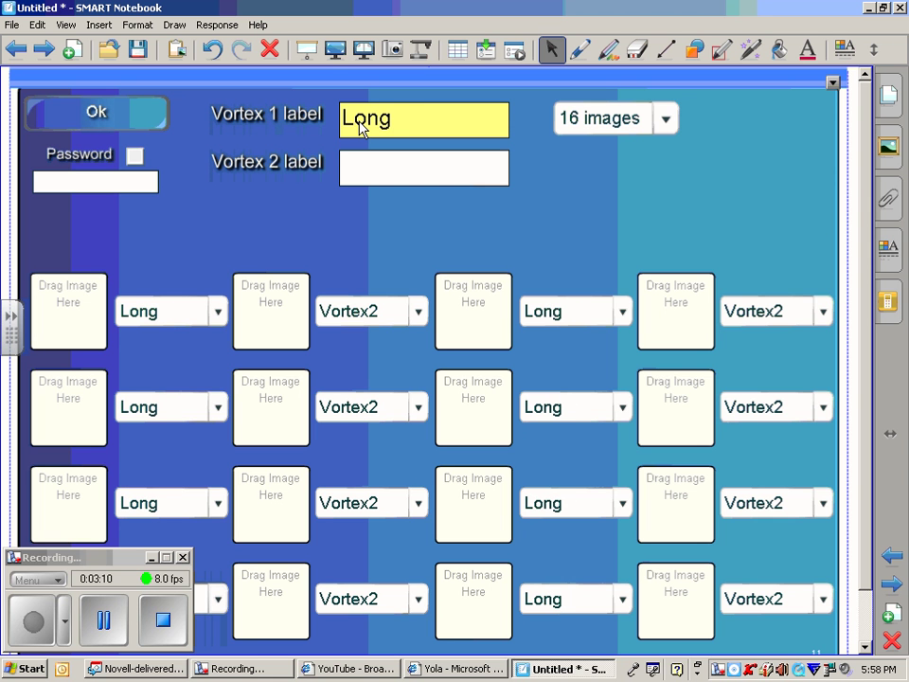
{"action": "type", "text": " vowels"}
{"action": "key", "text": "Tab"}
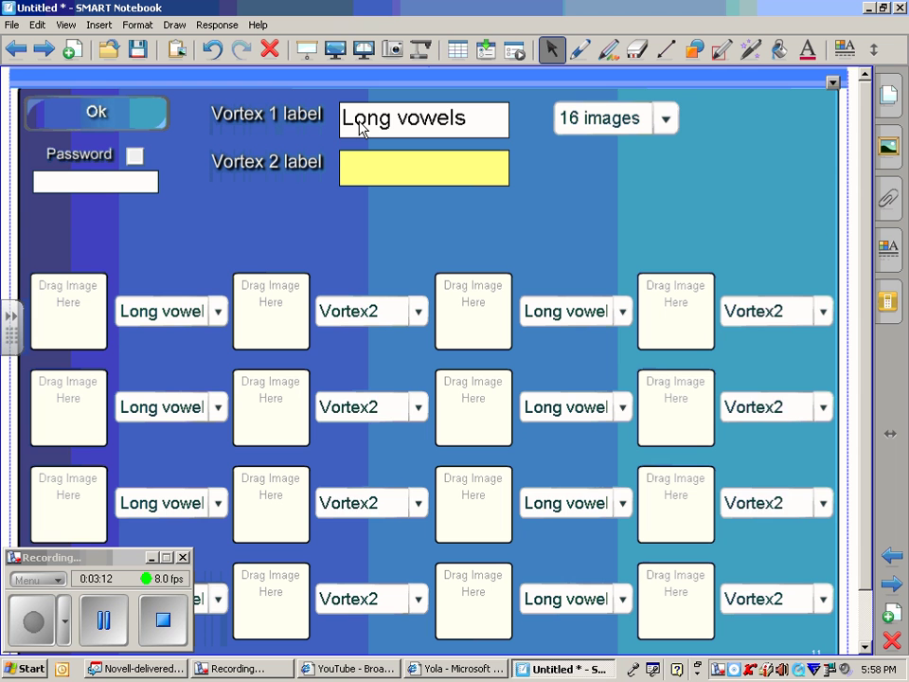
{"action": "type", "text": "Short"}
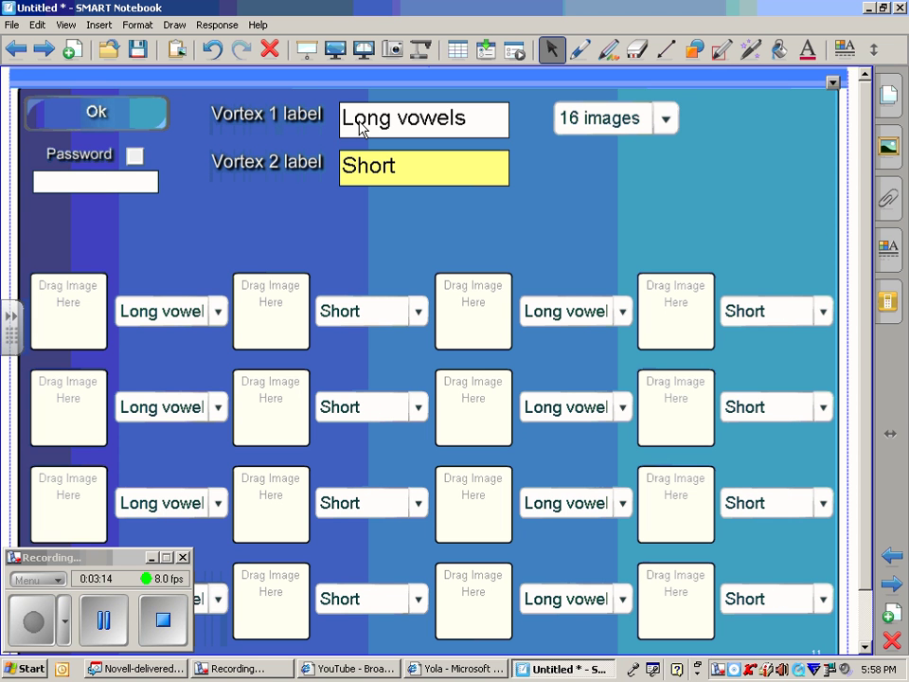
{"action": "type", "text": " Vowels"}
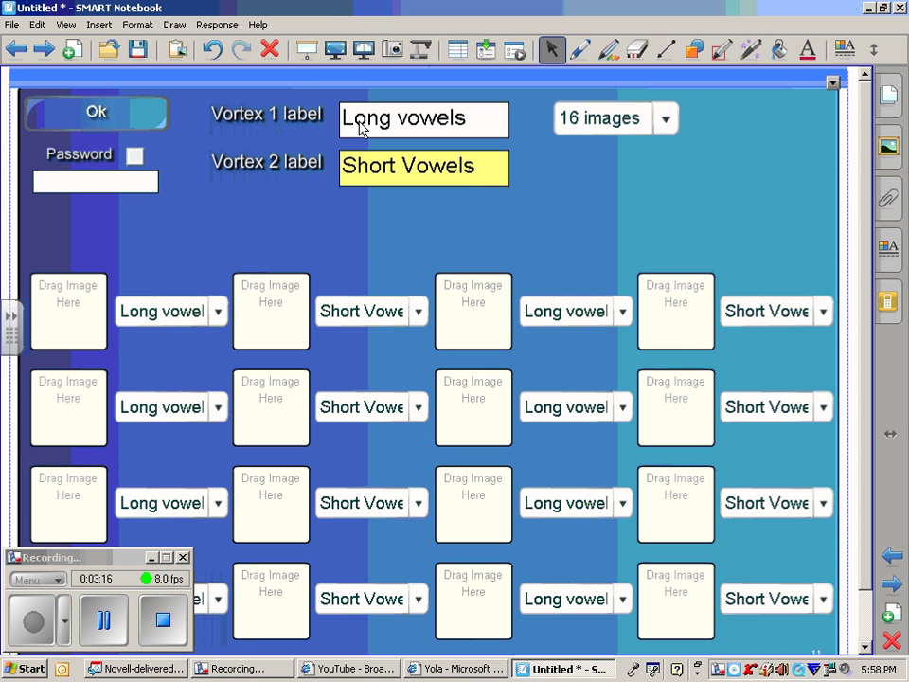
Step: Check the first image's category choices and switch to the playable vortex view
{"action": "left_click", "coordinate": [890, 147]}
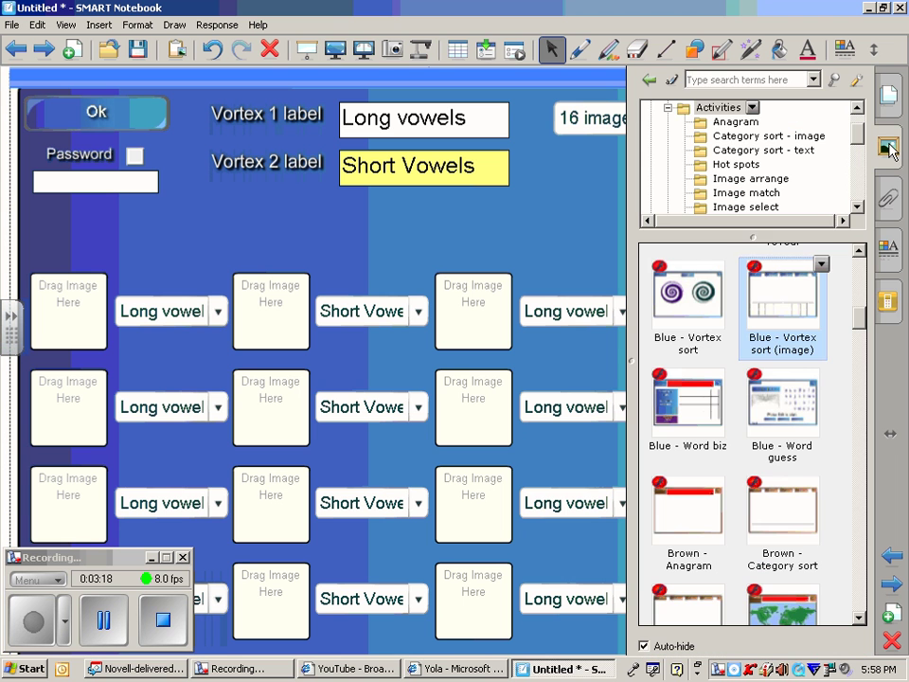
{"action": "left_click", "coordinate": [768, 79]}
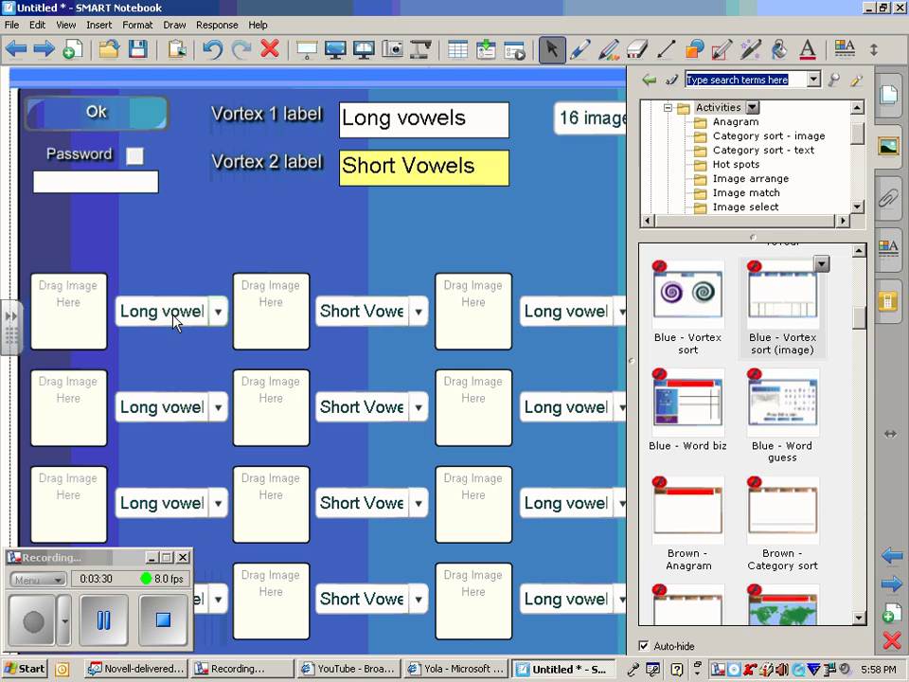
{"action": "left_click", "coordinate": [219, 314]}
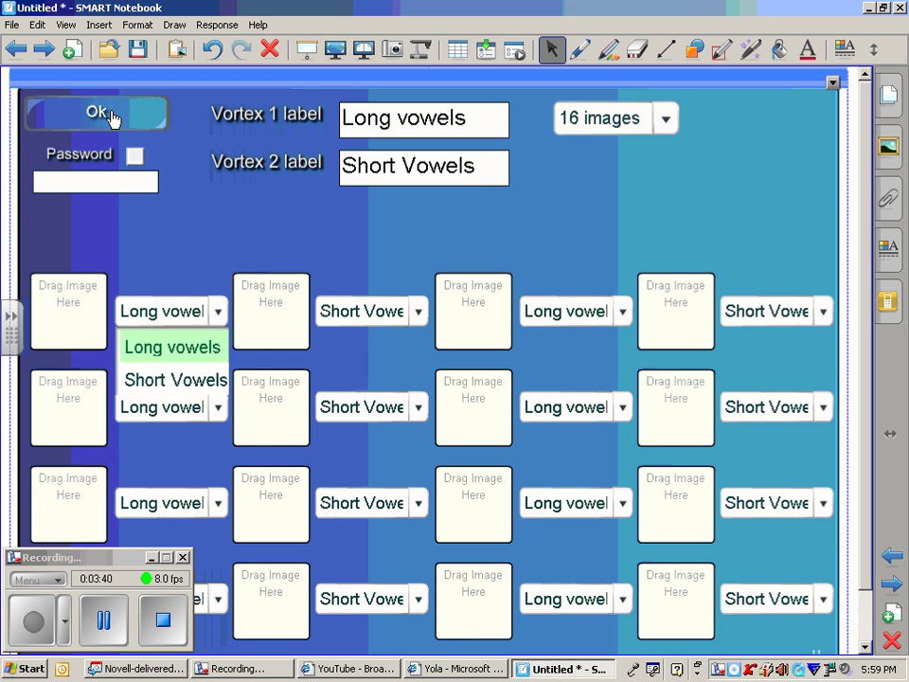
{"action": "left_click", "coordinate": [114, 116]}
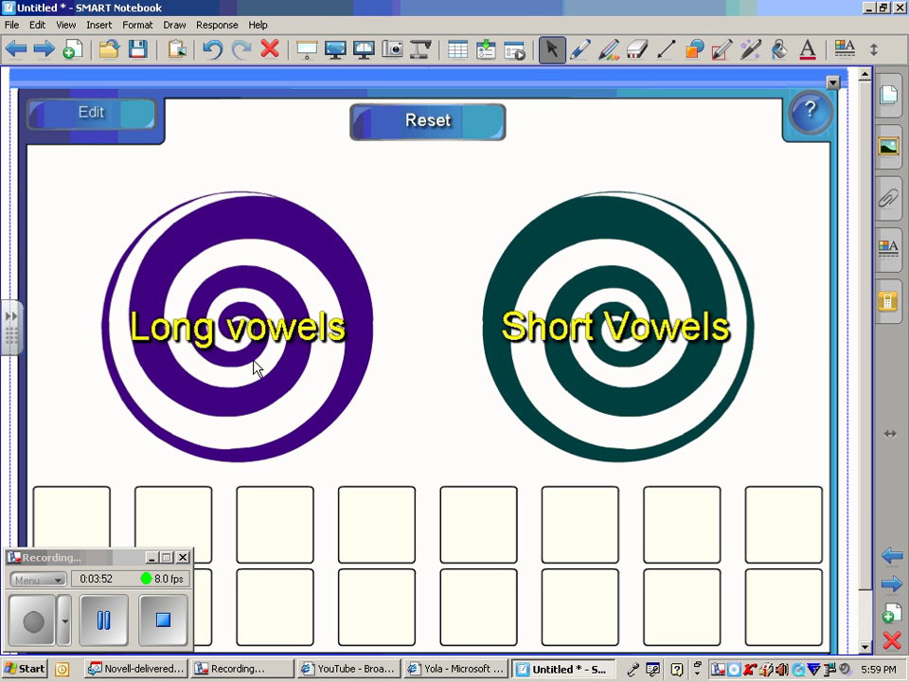
Step: Reopen the Gallery beside the Long vowels / Short Vowels vortex page
{"action": "left_click", "coordinate": [891, 144]}
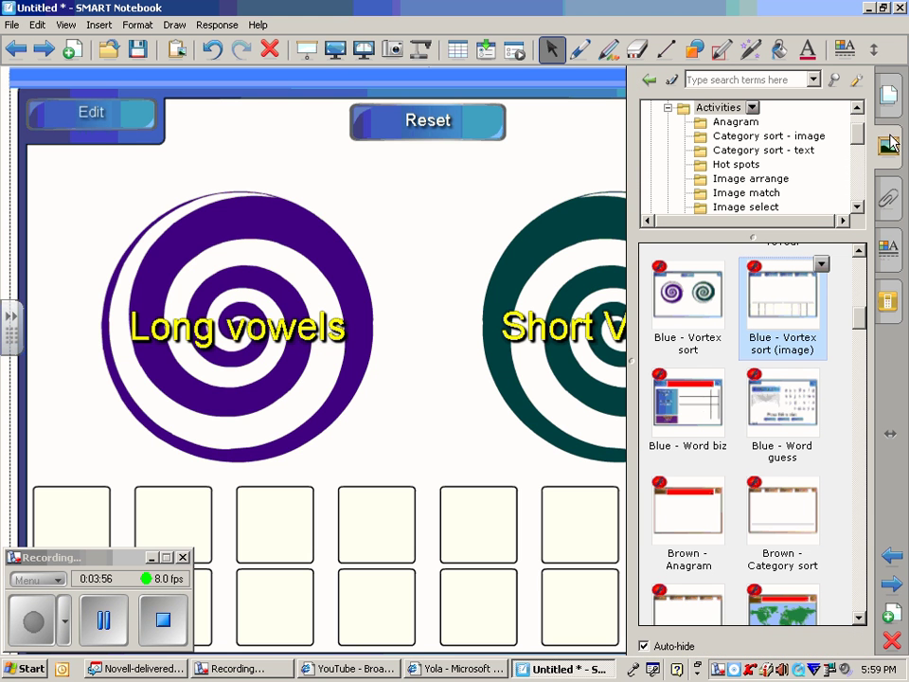
Step: Add a new page and place the Balloon pop example from Examples > Notebook Files and Pages
{"action": "left_click", "coordinate": [74, 48]}
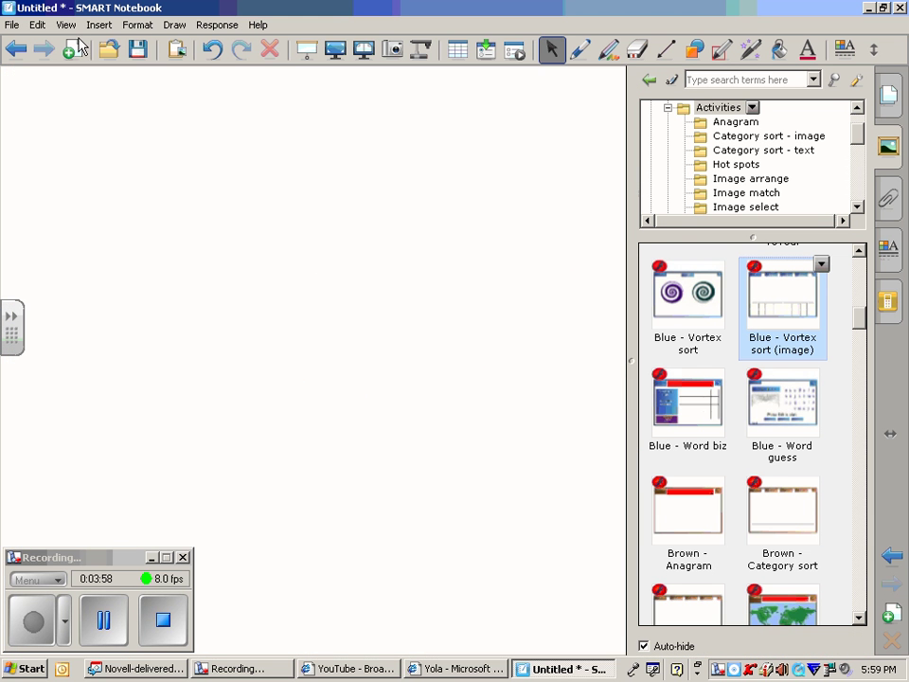
{"action": "left_click", "coordinate": [668, 106]}
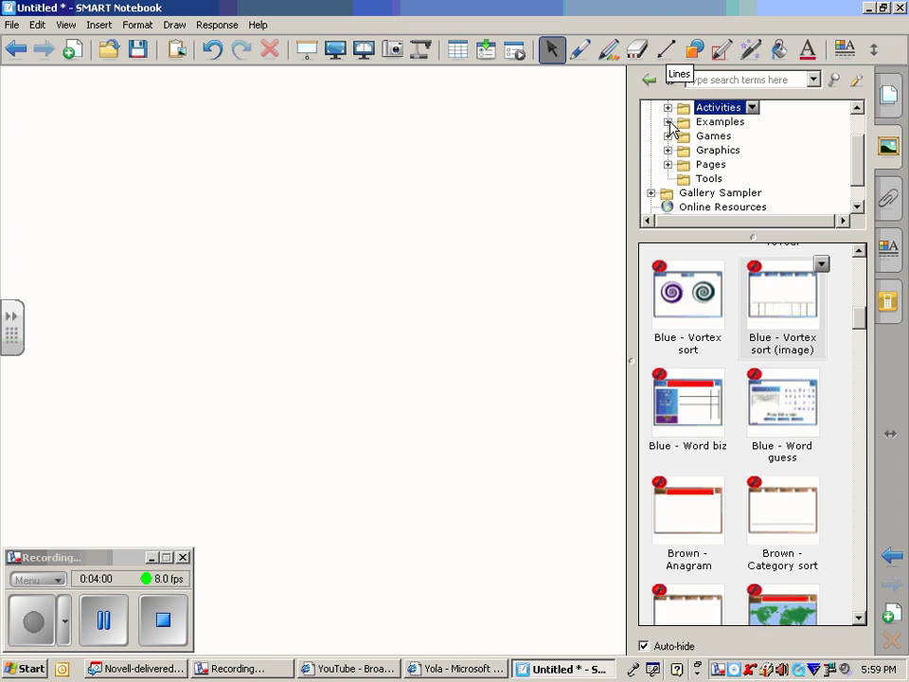
{"action": "left_click", "coordinate": [674, 122]}
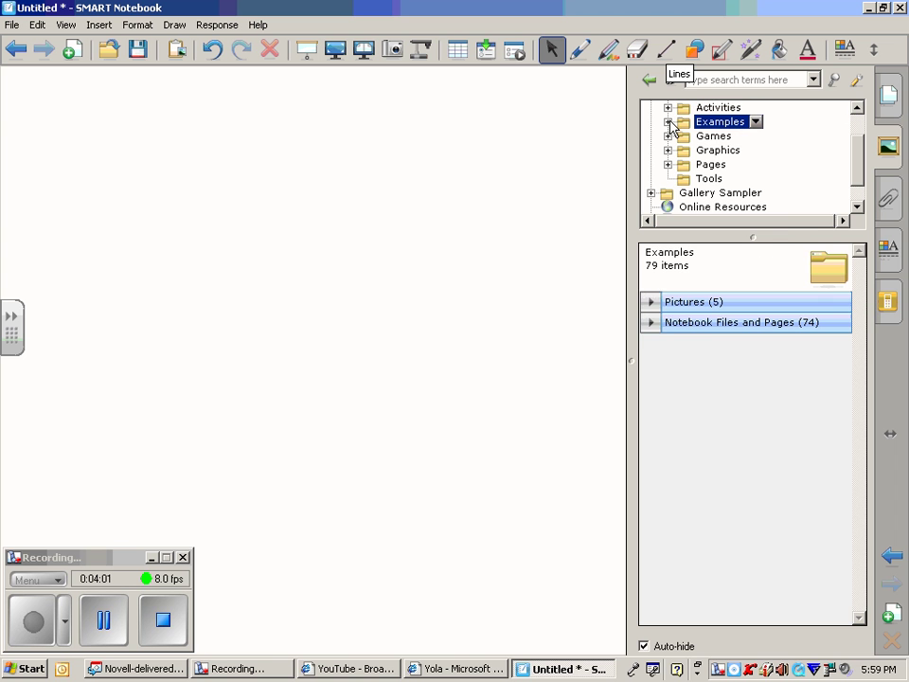
{"action": "left_click", "coordinate": [652, 302]}
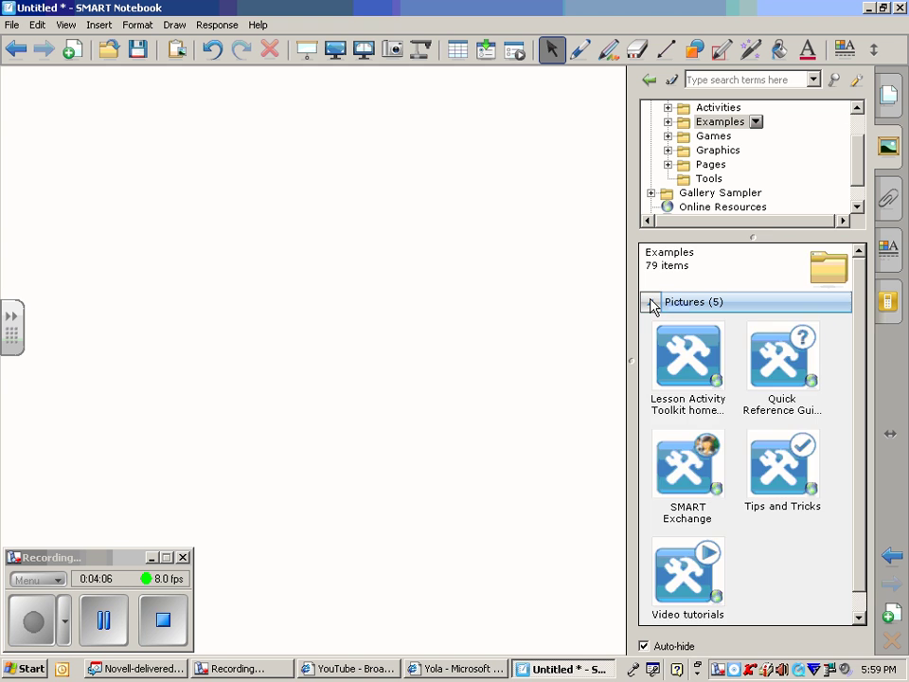
{"action": "left_click", "coordinate": [652, 302]}
{"action": "left_click", "coordinate": [651, 323]}
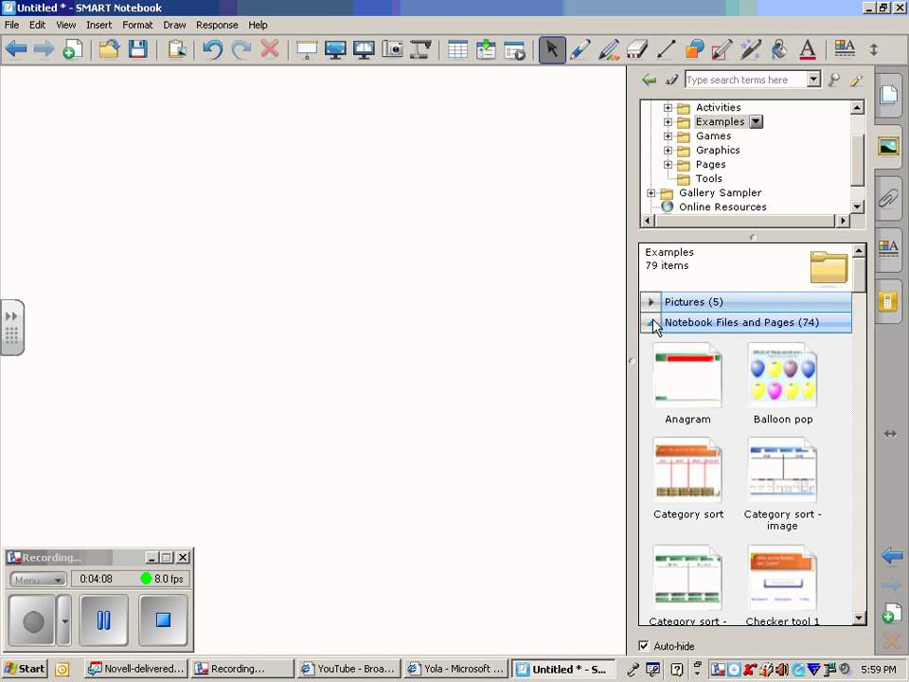
{"action": "left_click_drag", "start_coordinate": [861, 284], "coordinate": [863, 292]}
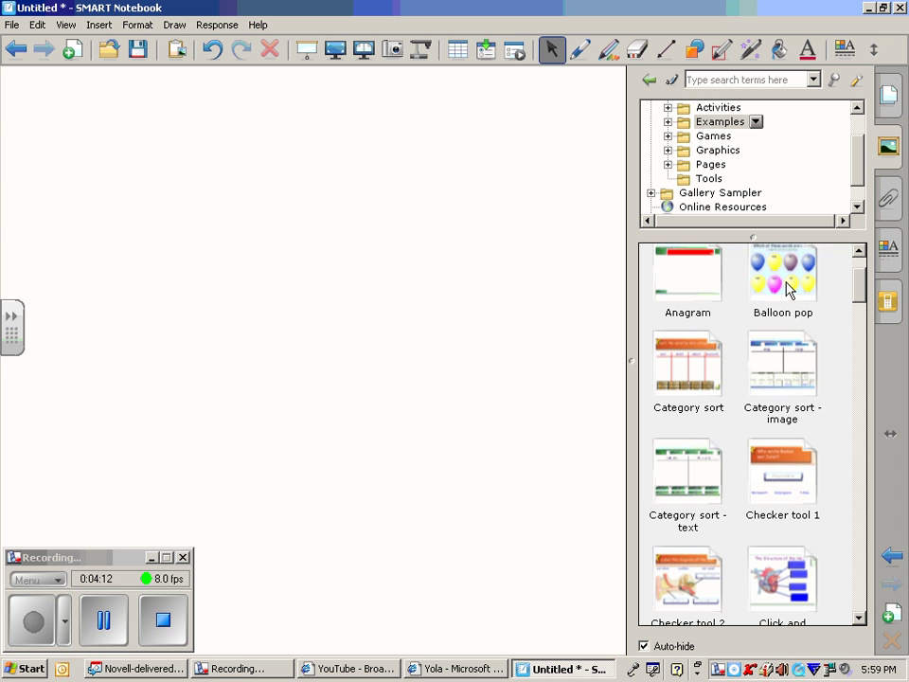
{"action": "left_click_drag", "start_coordinate": [785, 290], "coordinate": [291, 318]}
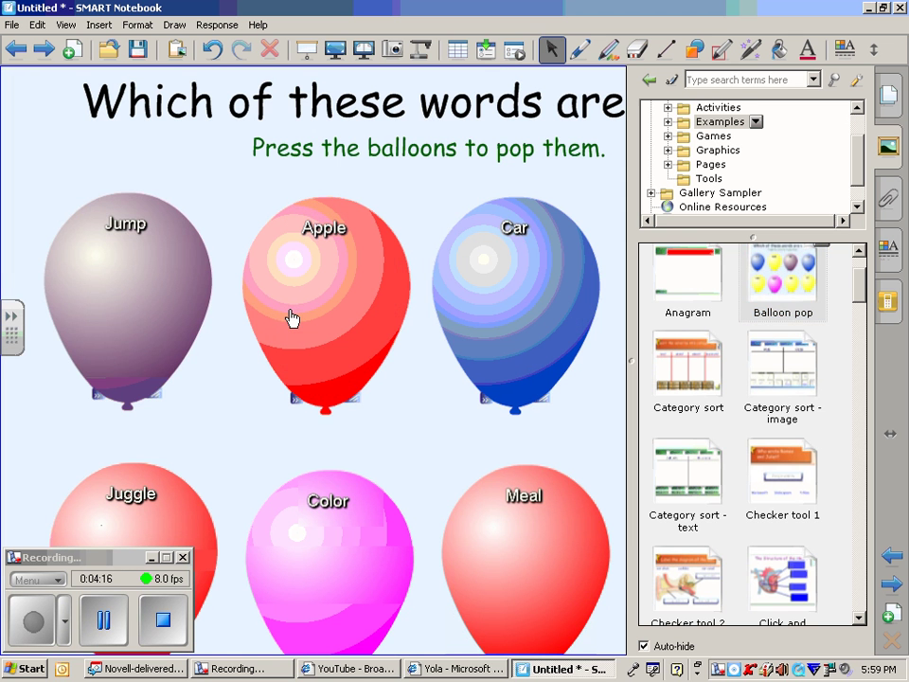
Step: Test the balloon game by popping and restoring Jump and Apple, then add a blank page
{"action": "left_click", "coordinate": [553, 179]}
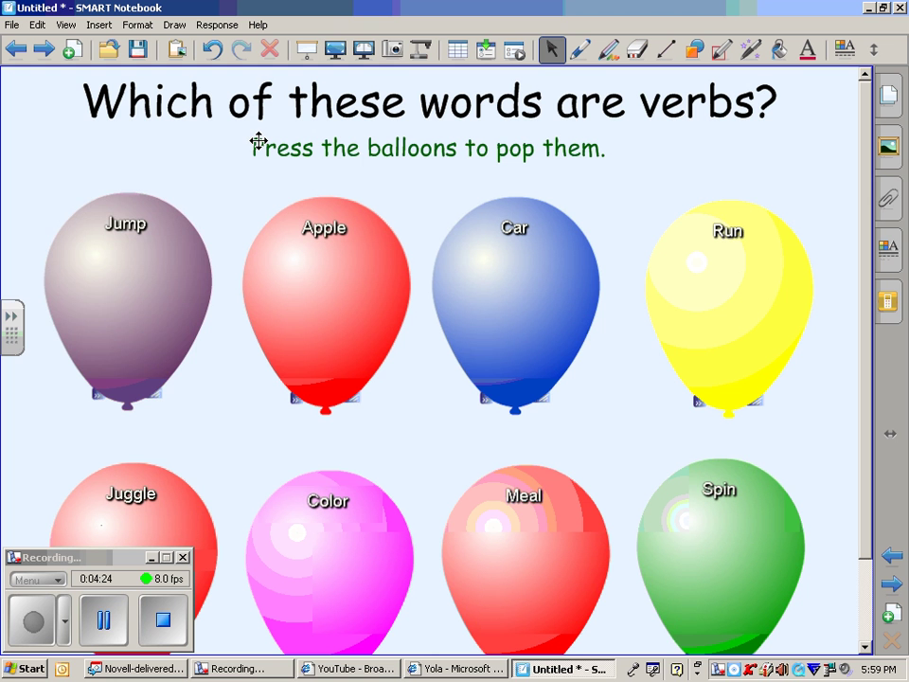
{"action": "left_click", "coordinate": [147, 300]}
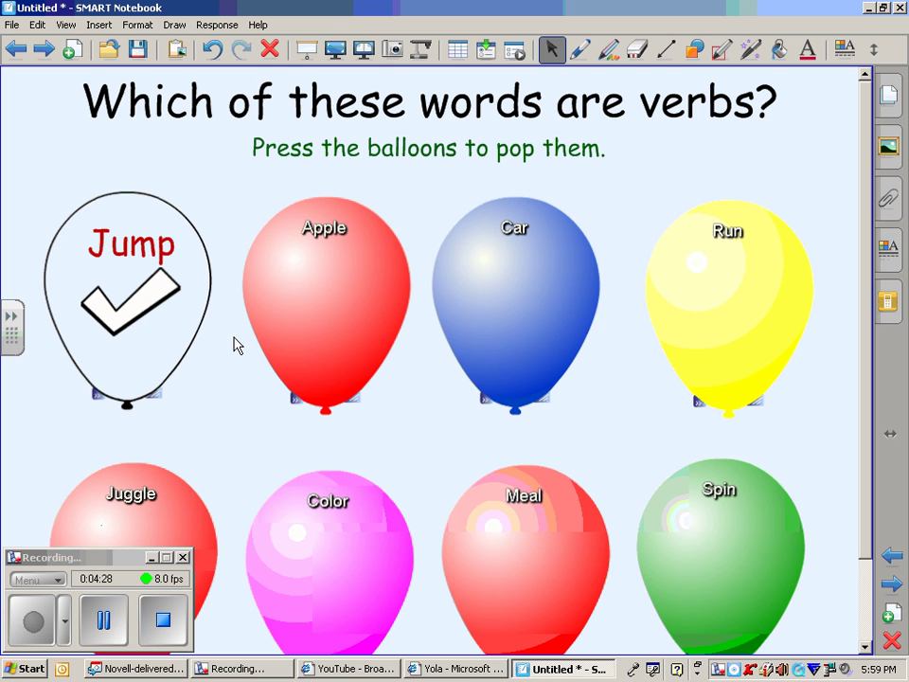
{"action": "left_click", "coordinate": [347, 328]}
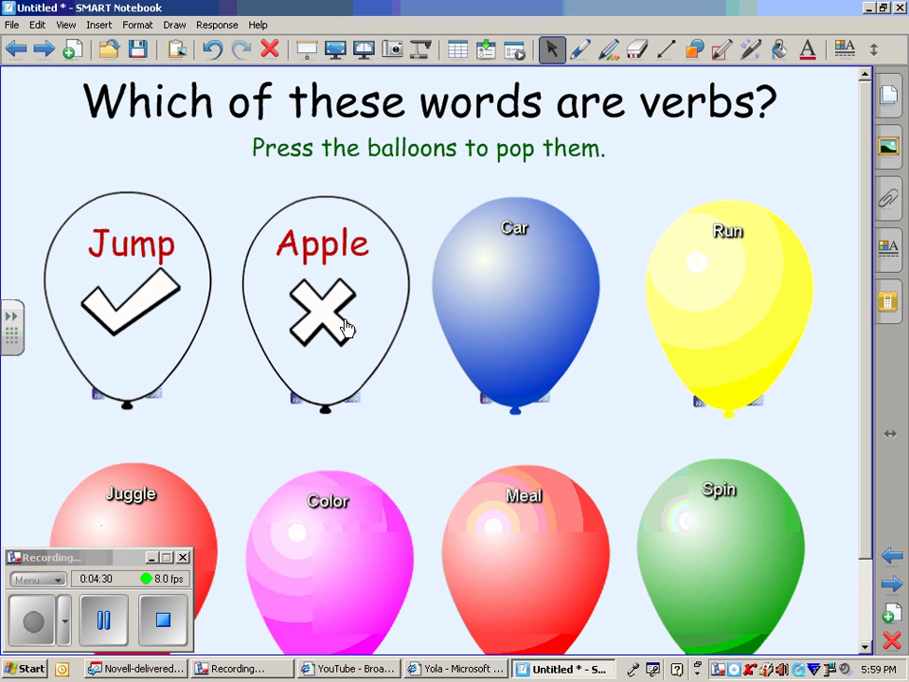
{"action": "left_click", "coordinate": [98, 404]}
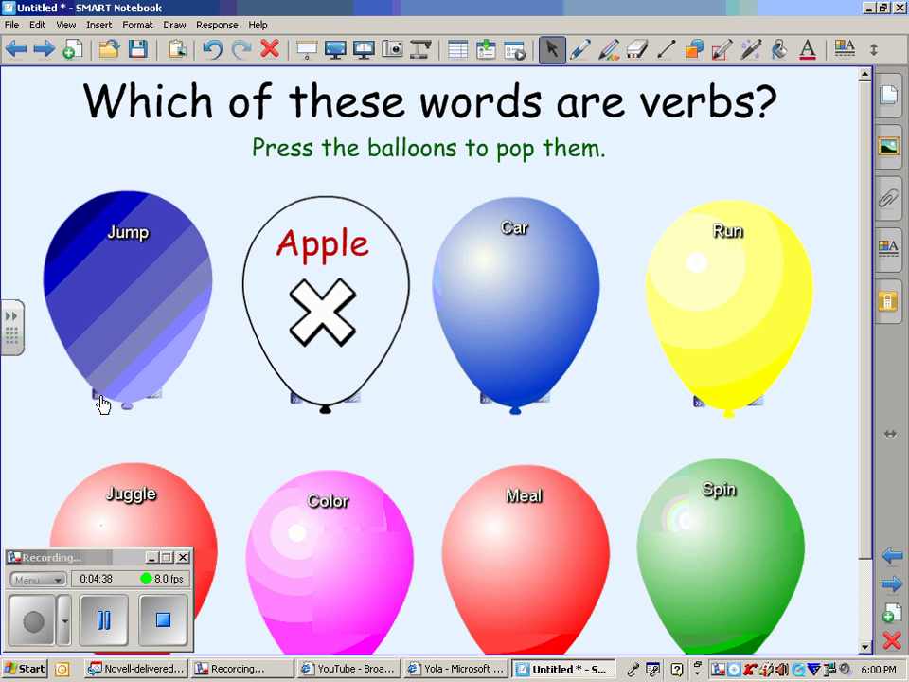
{"action": "left_click", "coordinate": [294, 404]}
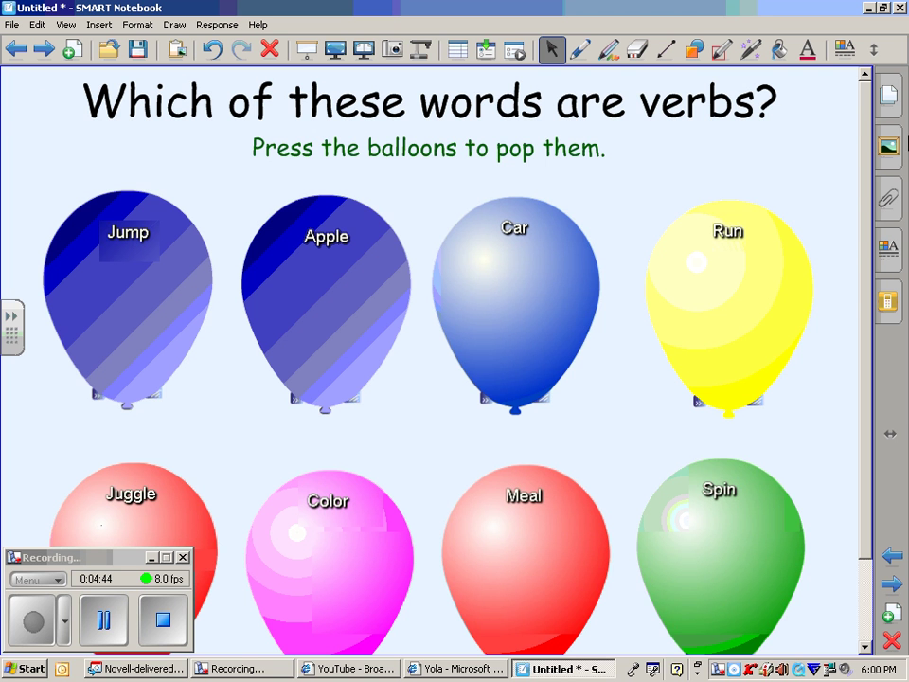
{"action": "left_click", "coordinate": [895, 140]}
{"action": "left_click", "coordinate": [43, 40]}
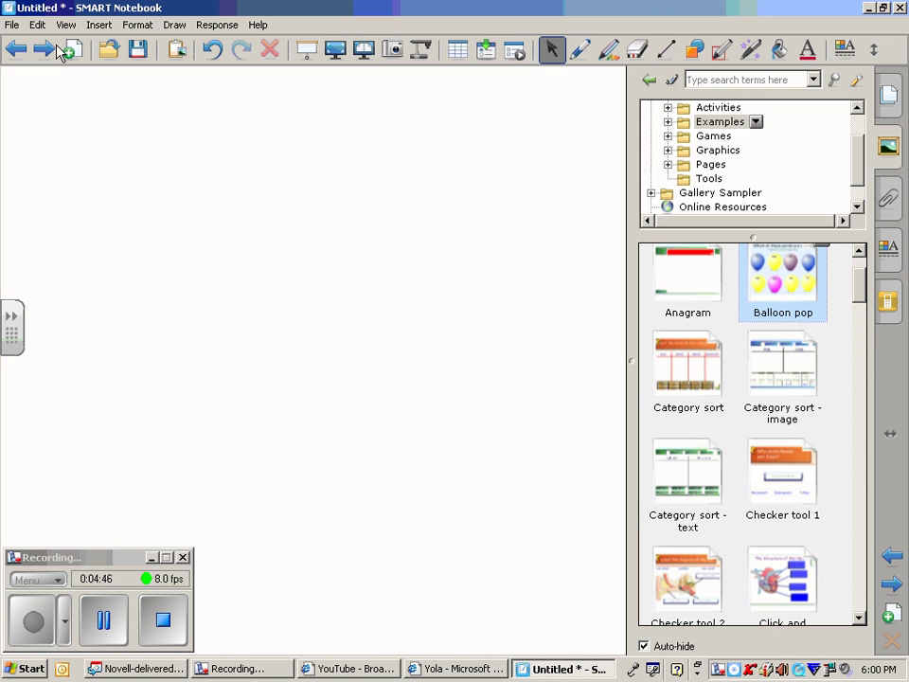
Step: Place the Blue - Pull tab from Graphics, dock it at the right edge, and test sliding it out
{"action": "left_click", "coordinate": [680, 137]}
{"action": "left_click", "coordinate": [730, 138]}
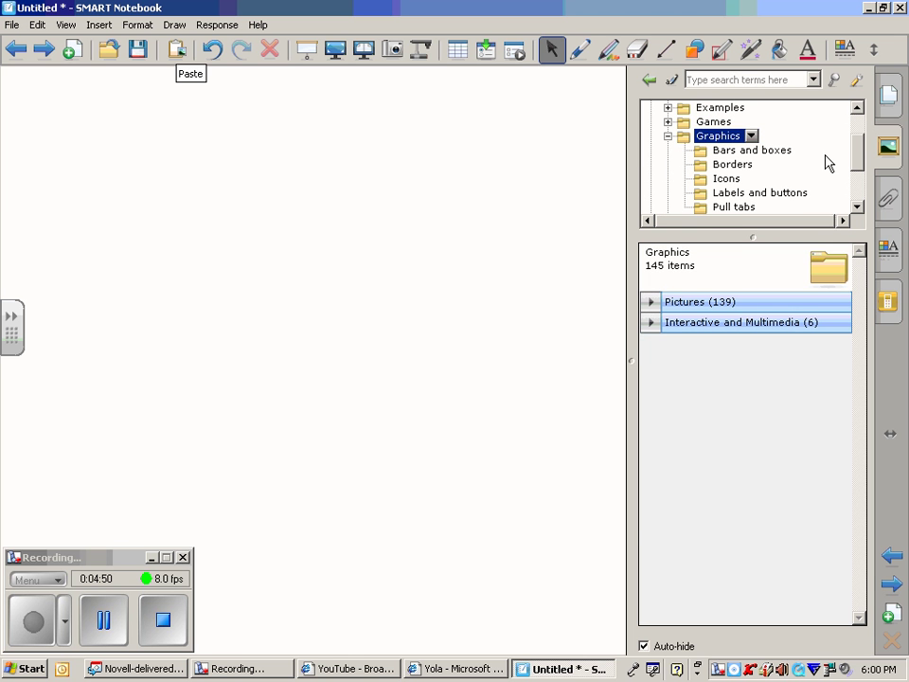
{"action": "left_click", "coordinate": [672, 323]}
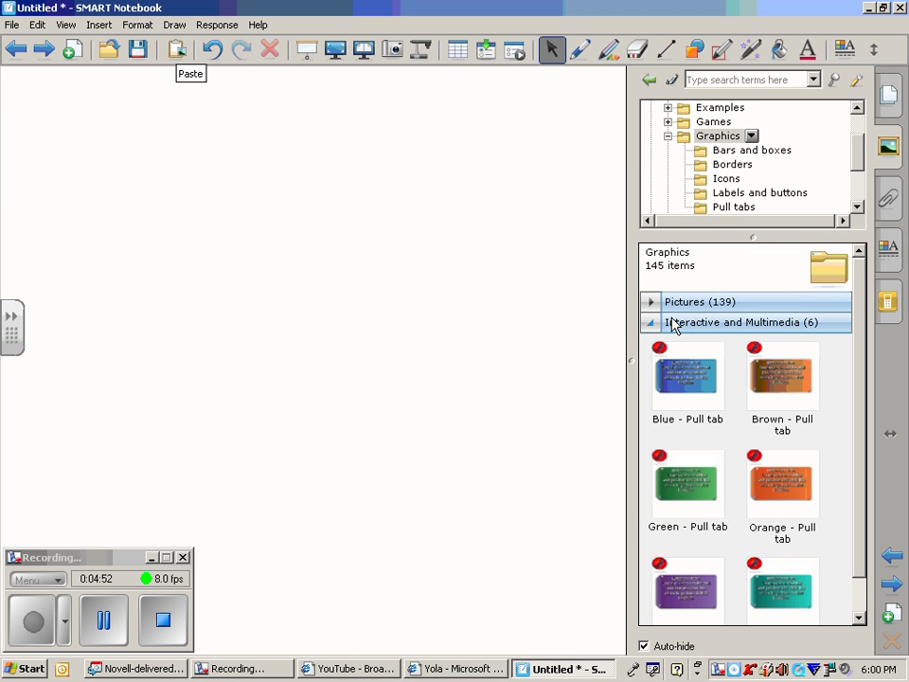
{"action": "left_click_drag", "start_coordinate": [661, 388], "coordinate": [320, 313]}
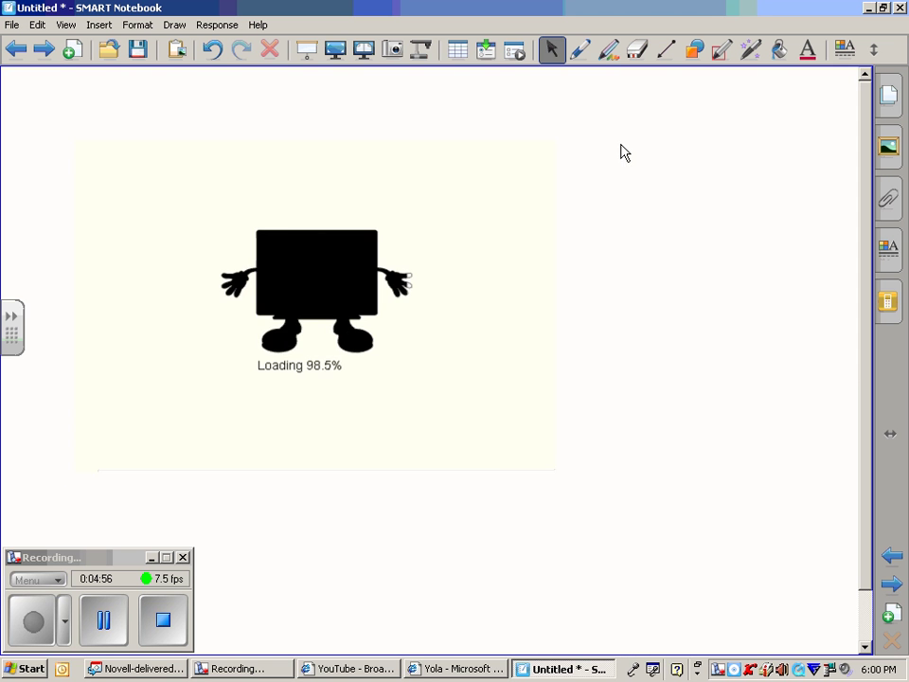
{"action": "left_click_drag", "start_coordinate": [98, 282], "coordinate": [839, 202]}
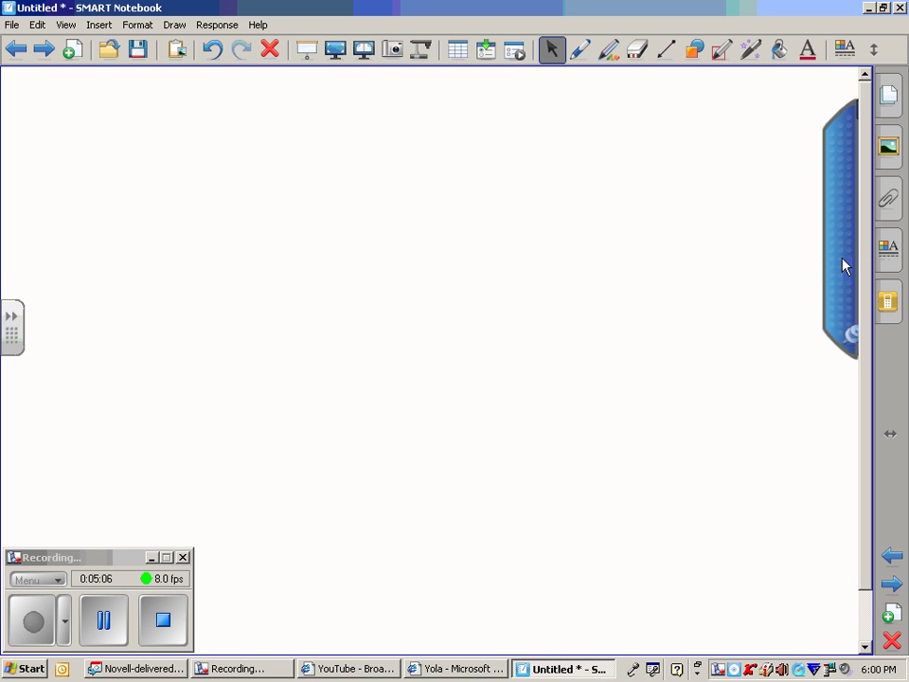
{"action": "left_click_drag", "start_coordinate": [845, 266], "coordinate": [286, 346]}
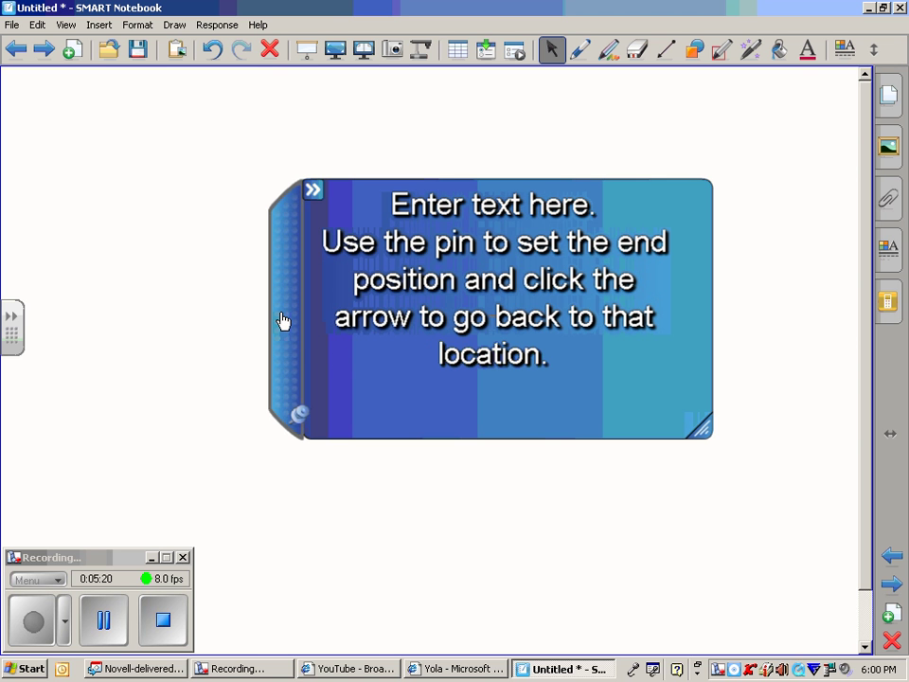
{"action": "left_click_drag", "start_coordinate": [282, 322], "coordinate": [842, 223]}
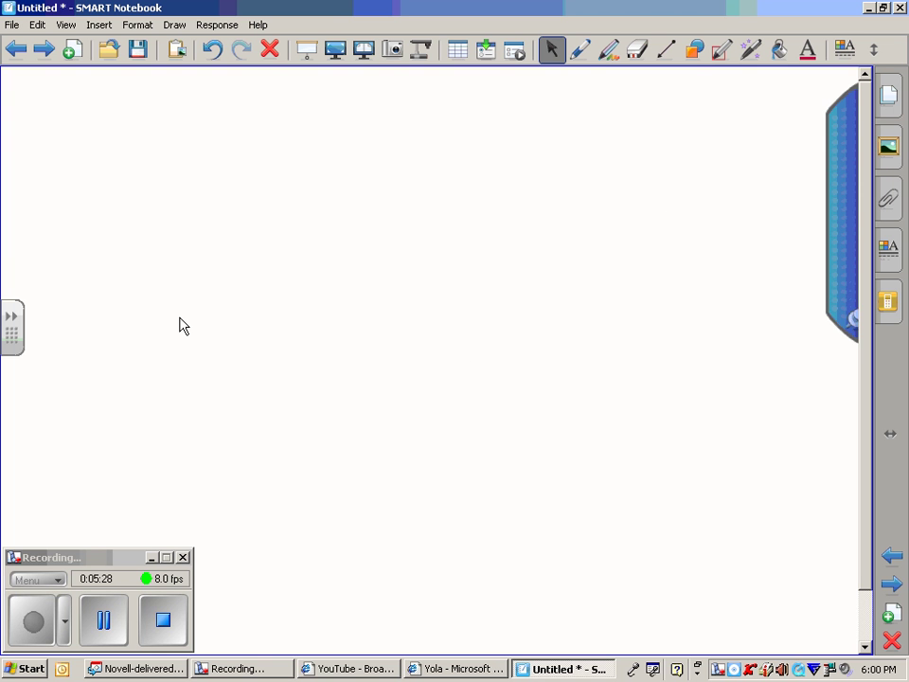
{"action": "left_click", "coordinate": [888, 145]}
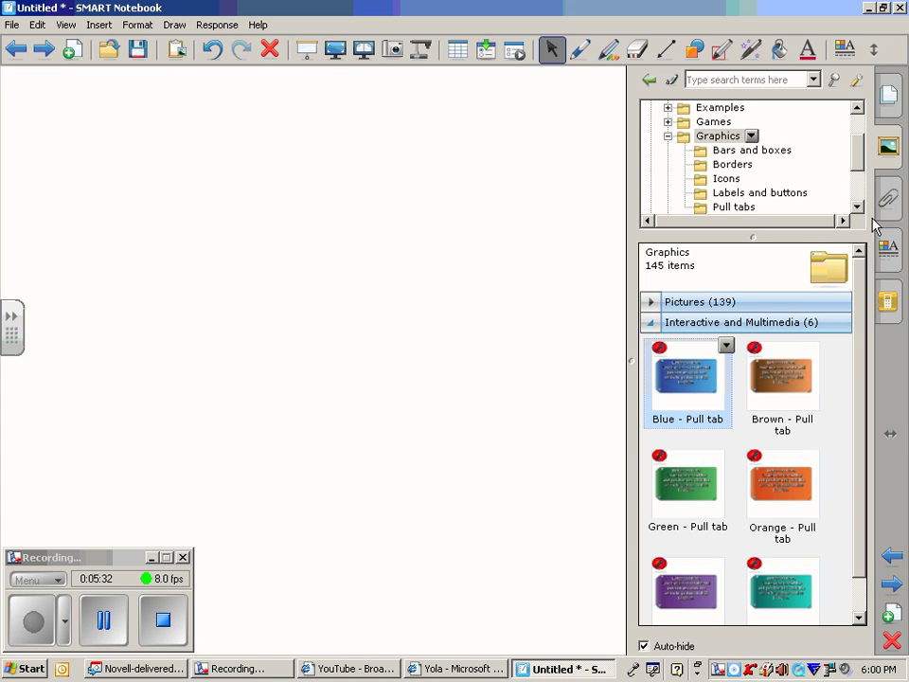
Step: Add the Blue - Category sort template from Pages > Lesson pages and open its note panel
{"action": "left_click", "coordinate": [669, 137]}
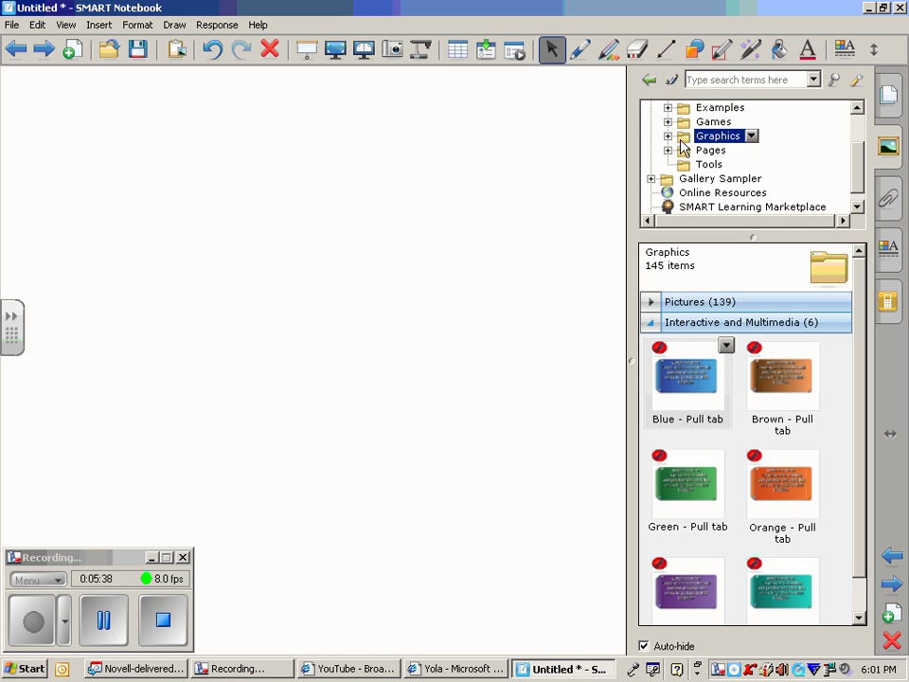
{"action": "left_click", "coordinate": [700, 150]}
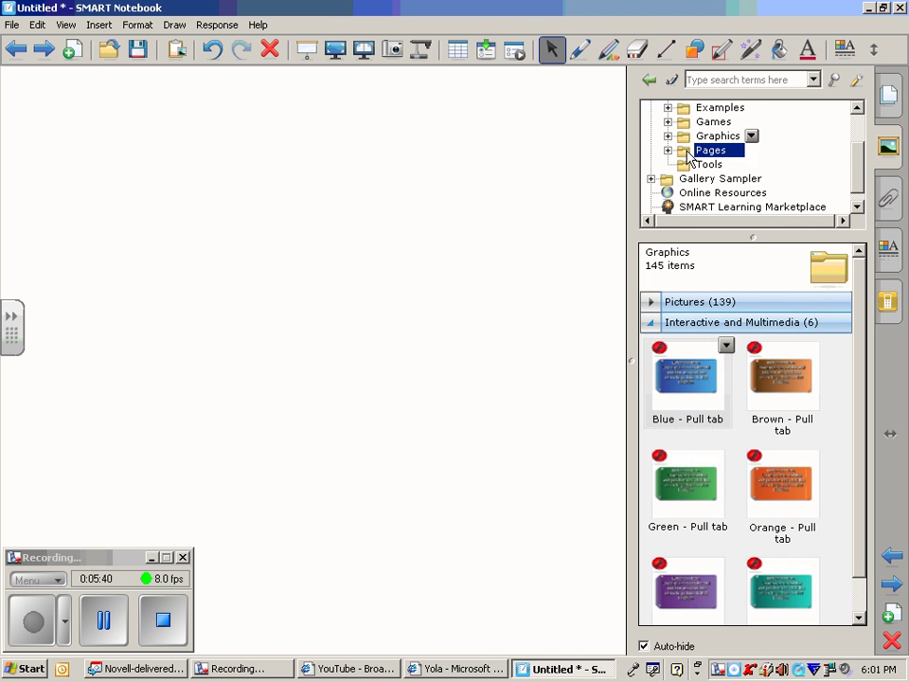
{"action": "left_click", "coordinate": [712, 164]}
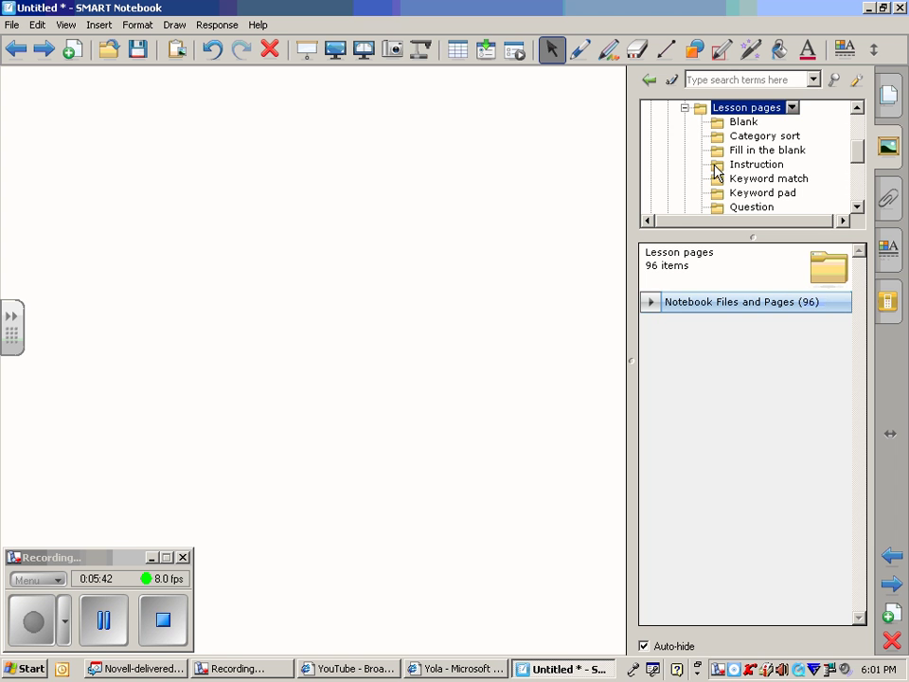
{"action": "left_click", "coordinate": [677, 307]}
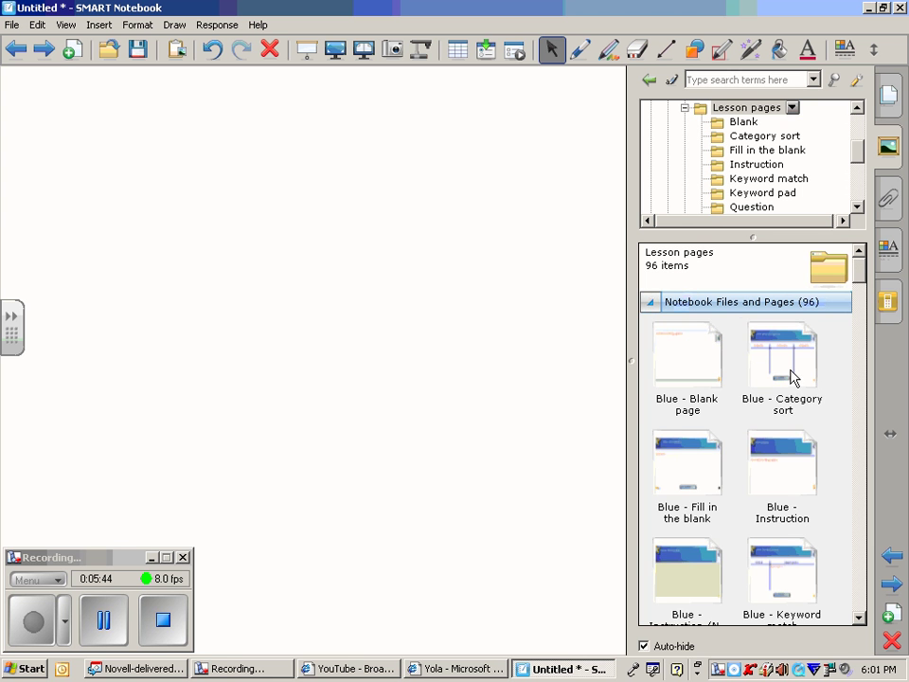
{"action": "left_click_drag", "start_coordinate": [794, 378], "coordinate": [375, 306]}
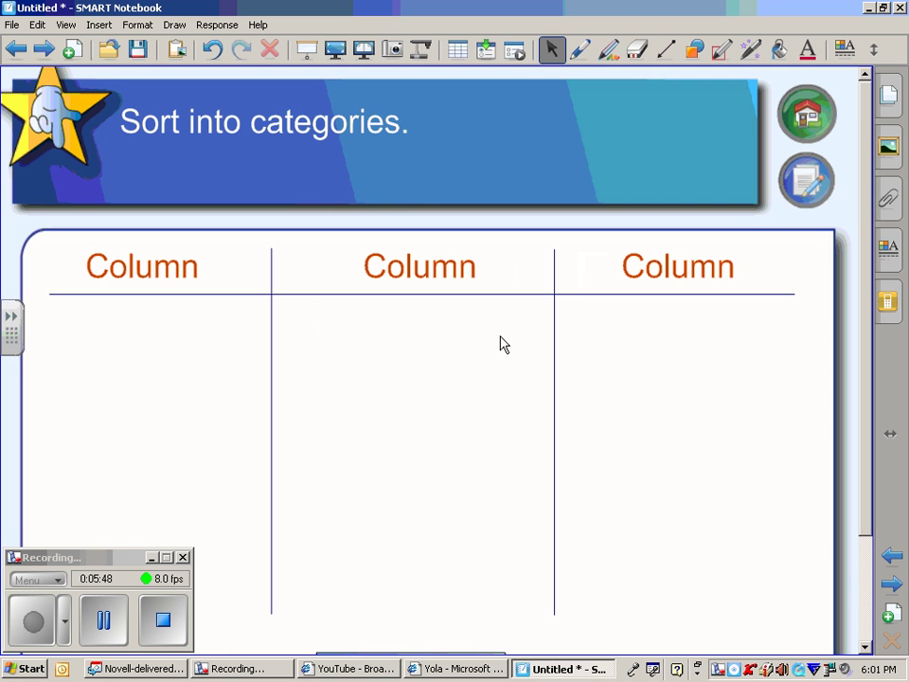
{"action": "left_click", "coordinate": [808, 184]}
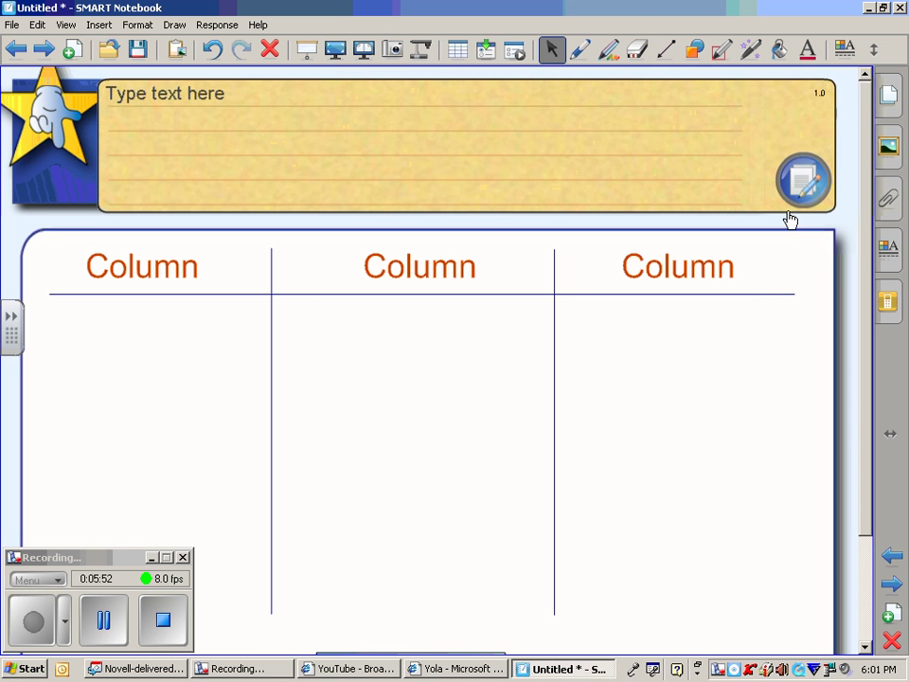
{"action": "left_click", "coordinate": [765, 295]}
{"action": "left_click", "coordinate": [121, 376]}
Step: Add the Blue - Multiple choice page from the Gallery's SMART Response pages, then hide the Gallery
{"action": "left_click", "coordinate": [889, 159]}
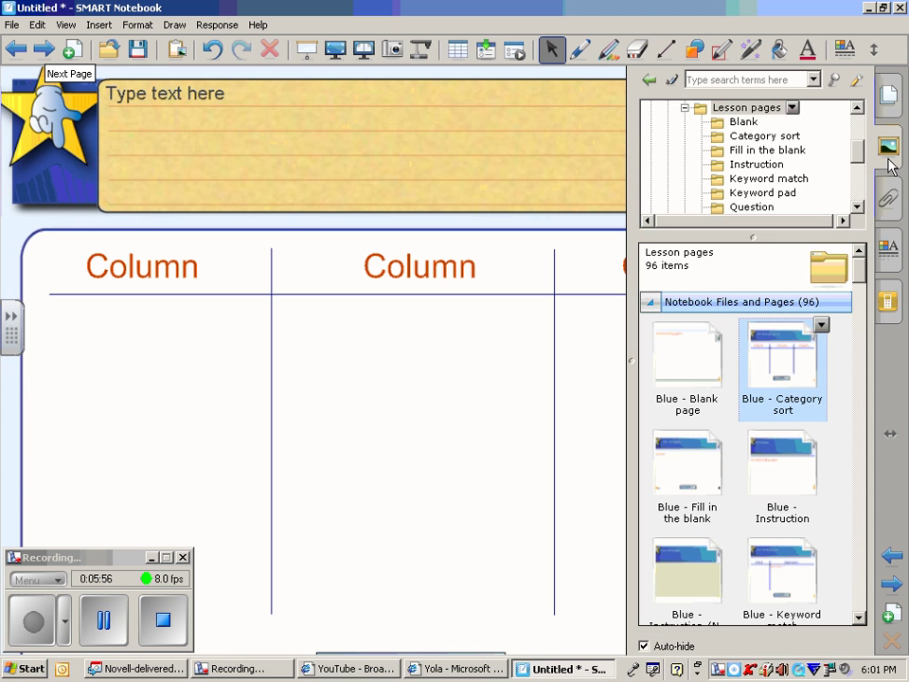
{"action": "left_click", "coordinate": [685, 108]}
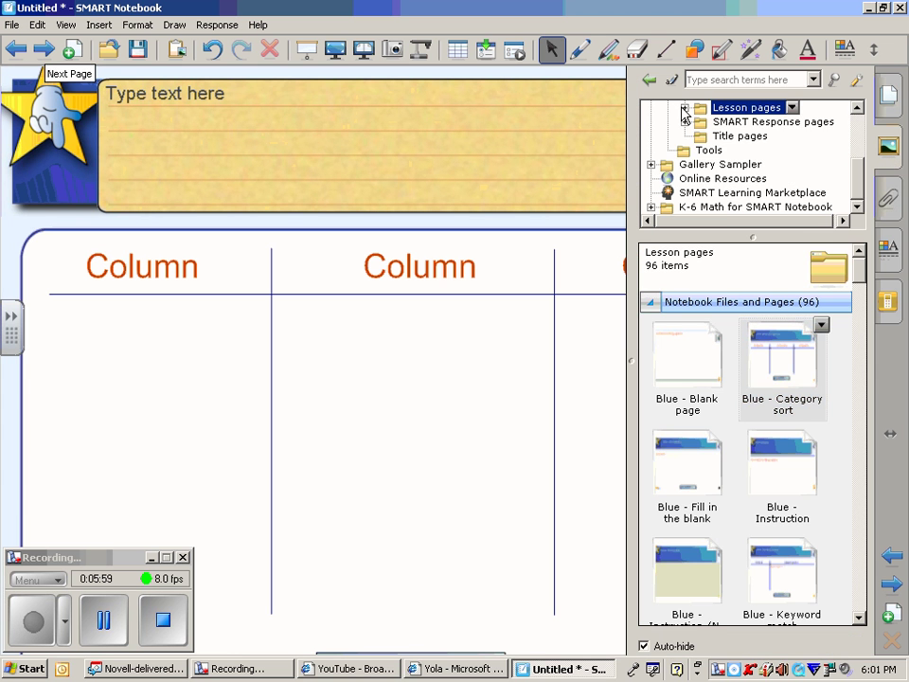
{"action": "left_click", "coordinate": [705, 123]}
{"action": "left_click", "coordinate": [696, 307]}
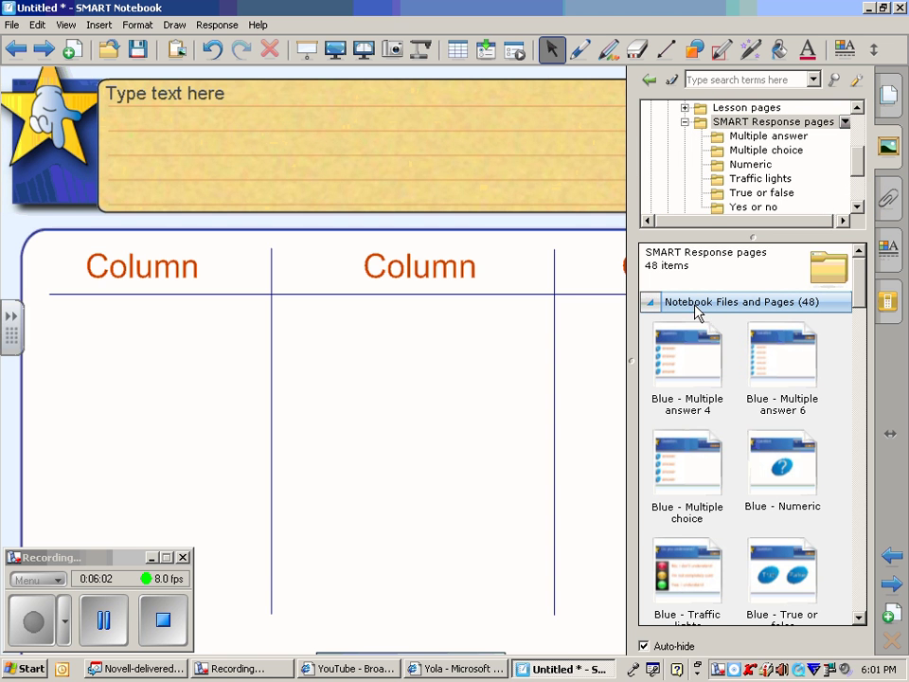
{"action": "left_click_drag", "start_coordinate": [667, 452], "coordinate": [365, 300]}
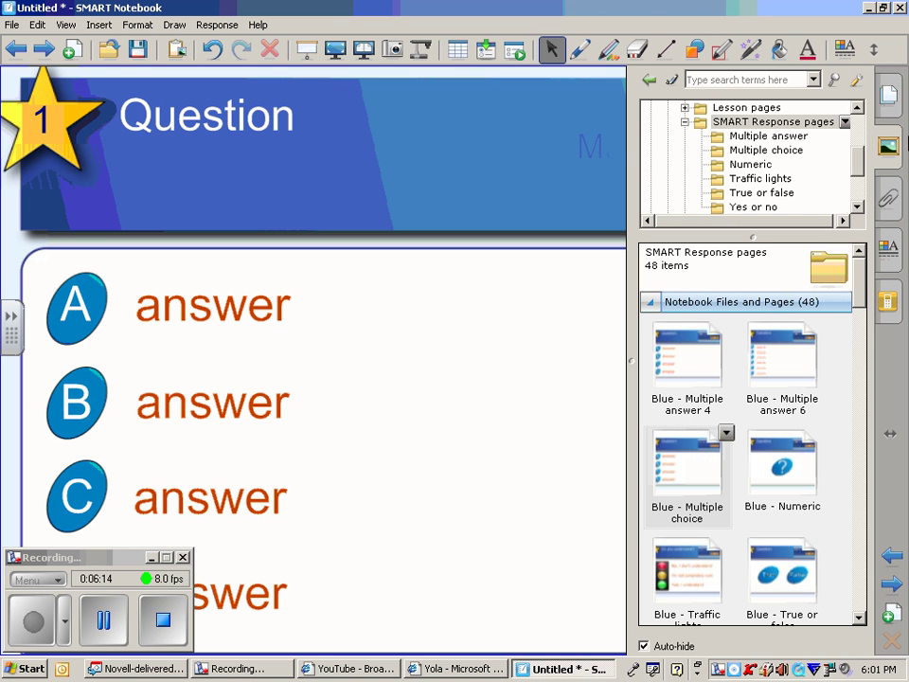
{"action": "left_click", "coordinate": [516, 390]}
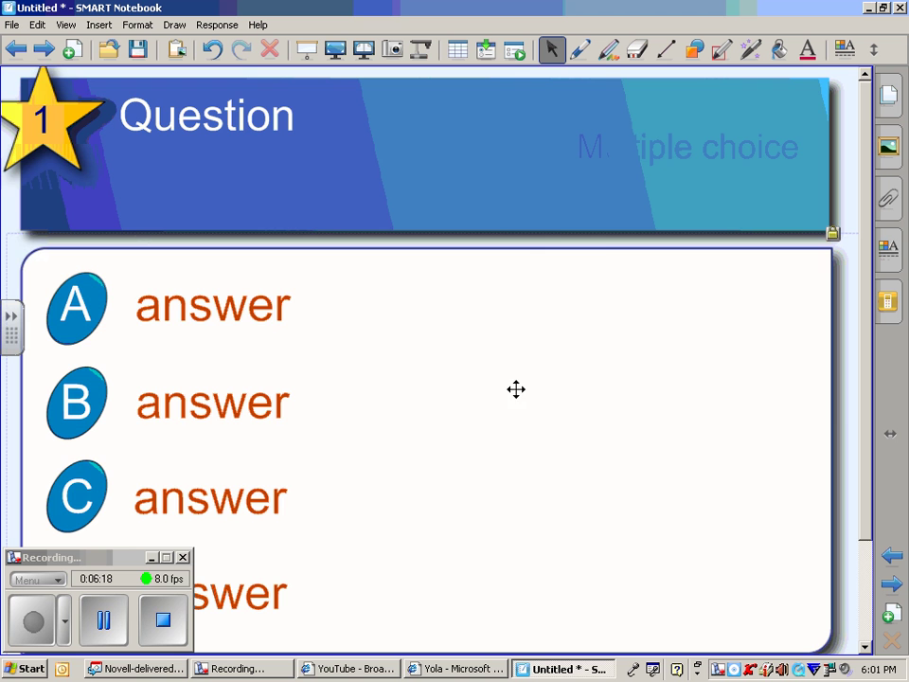
Step: Page back past the verbs balloon and vowel sorting pages to the Q.1 quiz page
{"action": "left_click", "coordinate": [17, 51]}
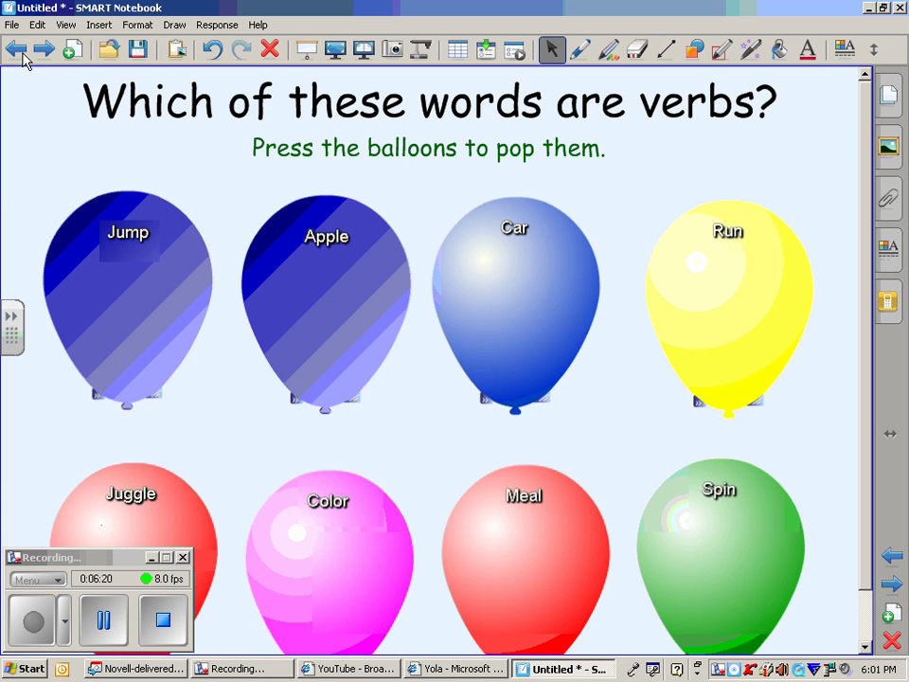
{"action": "left_click", "coordinate": [19, 51]}
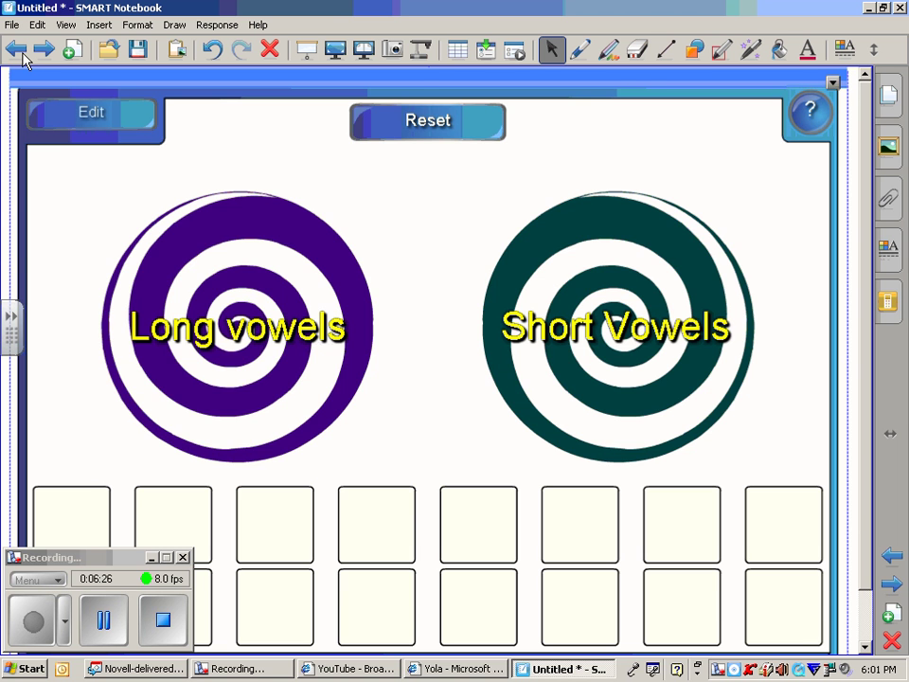
{"action": "left_click", "coordinate": [19, 51]}
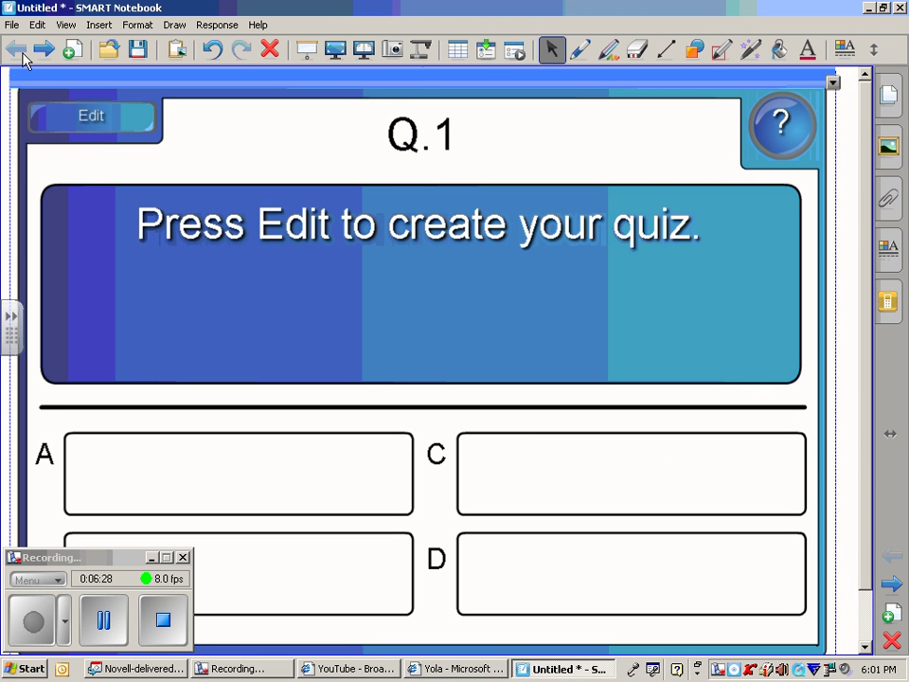